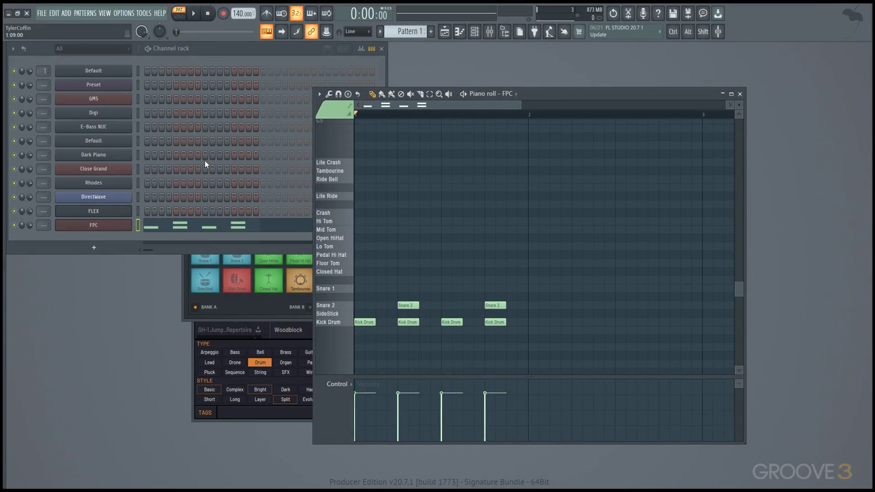
Step: Close the piano roll and FPC windows, show the Mixer, and select the Preset channel
key("F12")
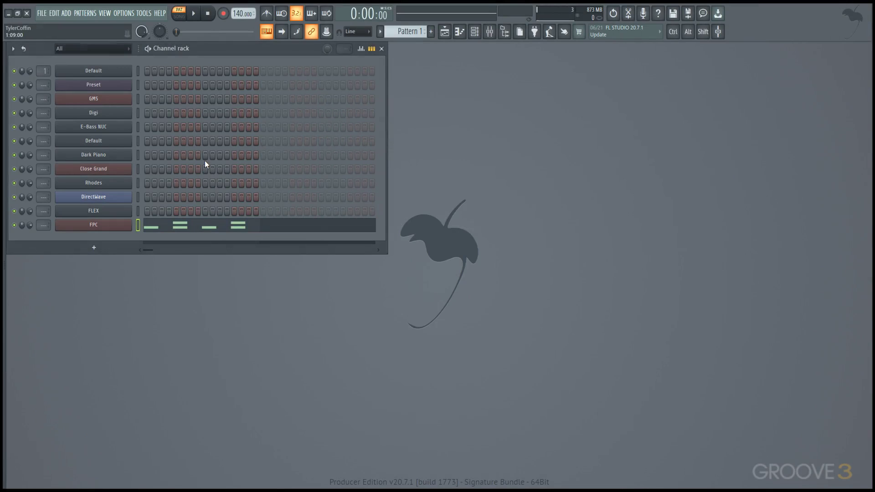
left_click(488, 32)
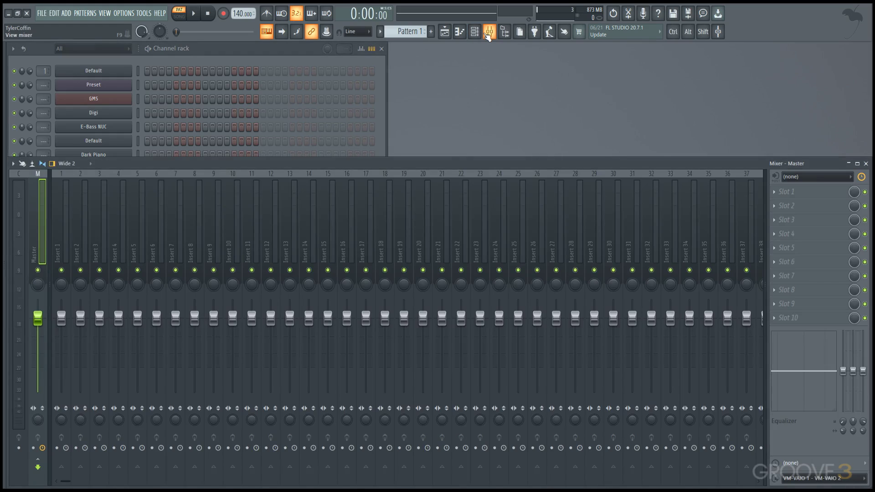
left_click(137, 85)
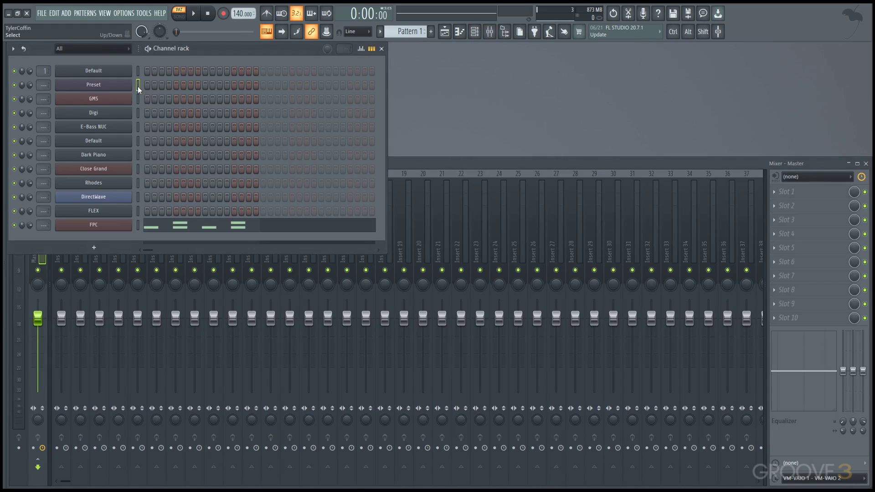
left_click(459, 168)
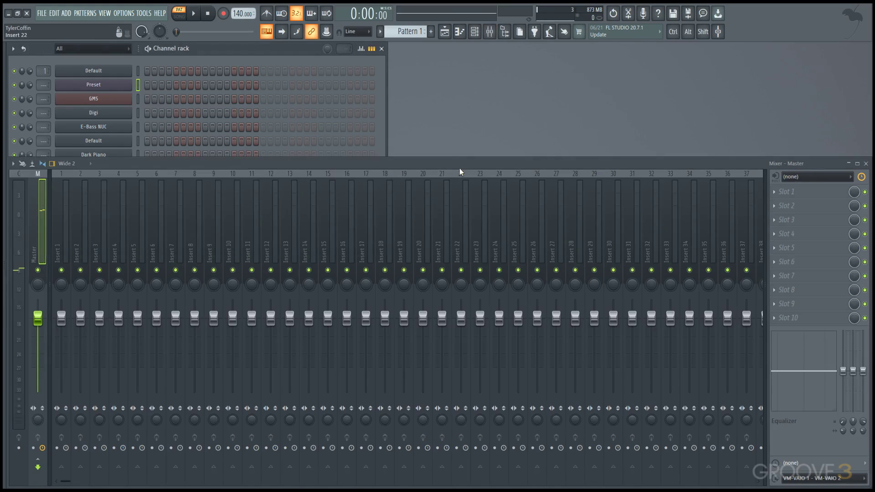
Step: Route the selected Preset channel to mixer insert 9 through its Channel routing menu
right_click(214, 266)
mouse_move(261, 270)
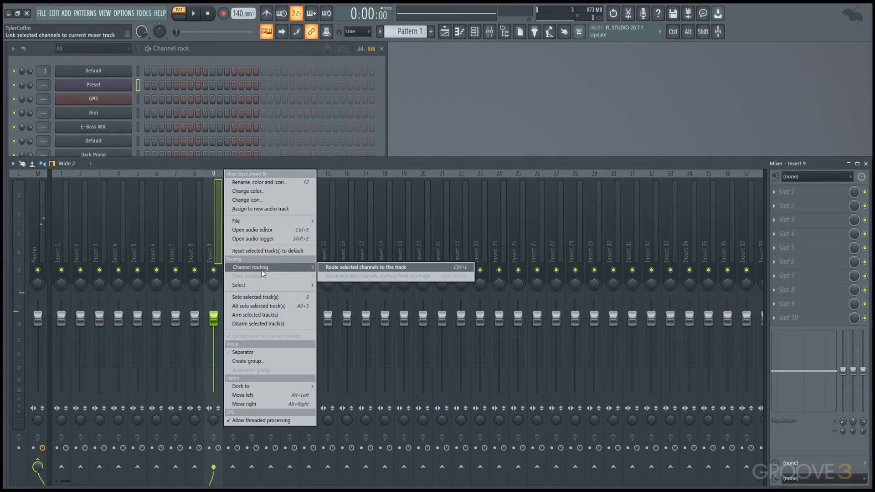
left_click(395, 269)
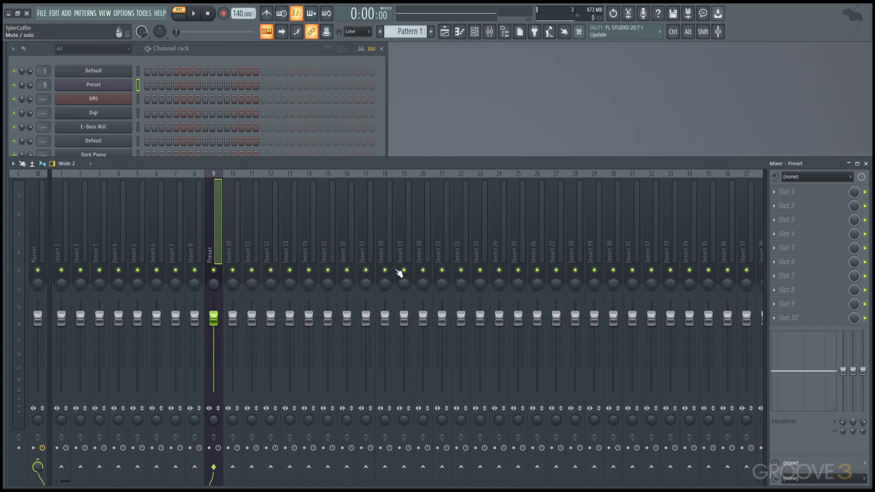
Step: Load Fruity Parametric EQ 2 into insert 9's first effect slot
left_click(803, 195)
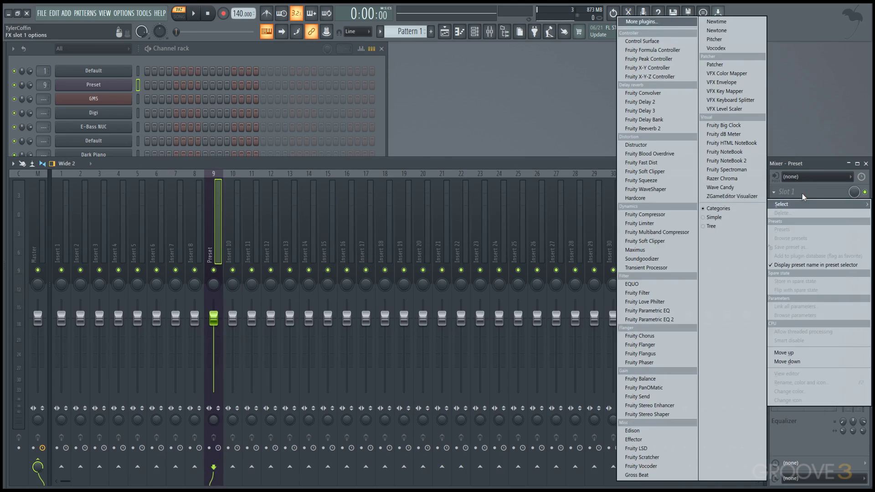
left_click(679, 319)
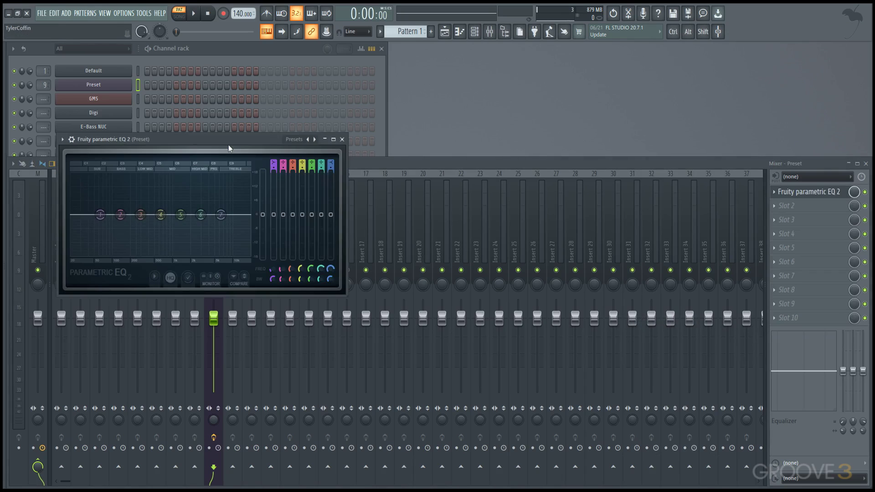
left_click_drag(228, 148, 529, 157)
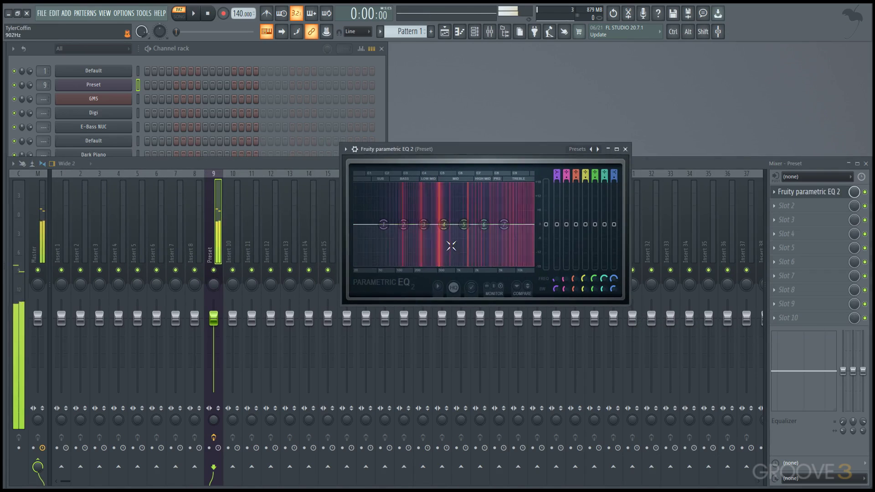
Step: Shape EQ bands 1 and 7 into low- and high-shelf cuts, moving the low shelf lower
left_click_drag(383, 237, 416, 244)
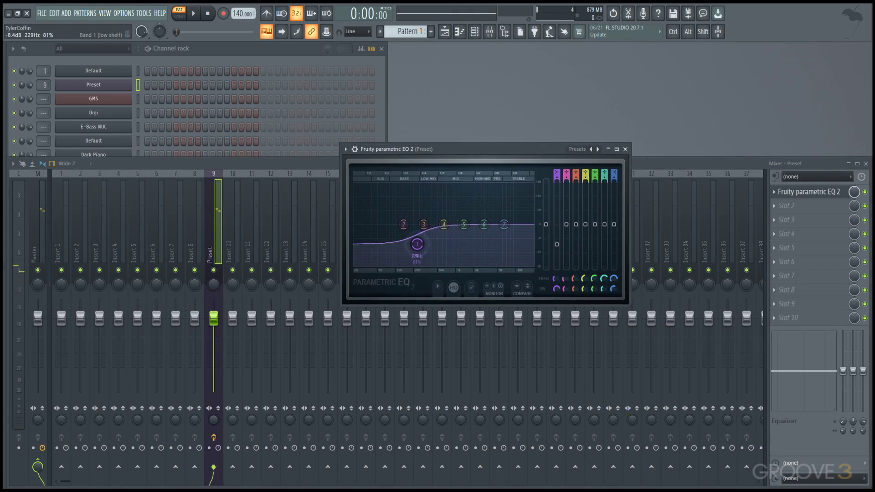
left_click_drag(462, 226, 529, 254)
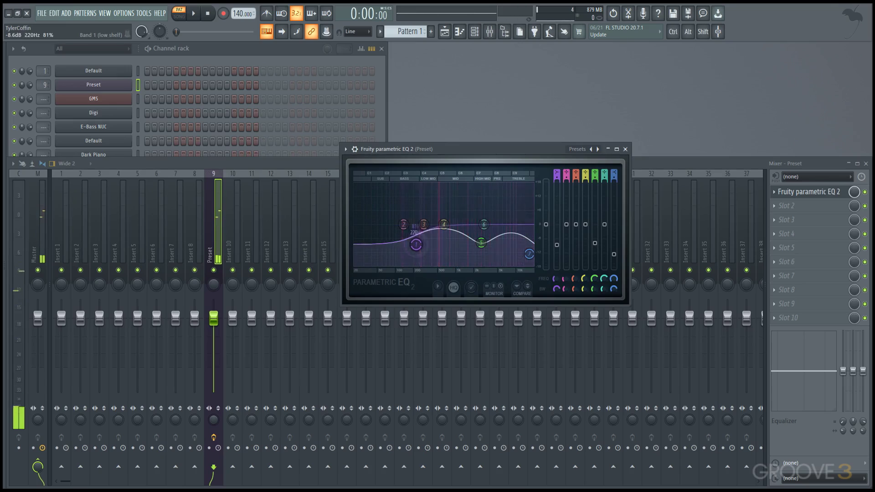
left_click_drag(415, 243, 399, 255)
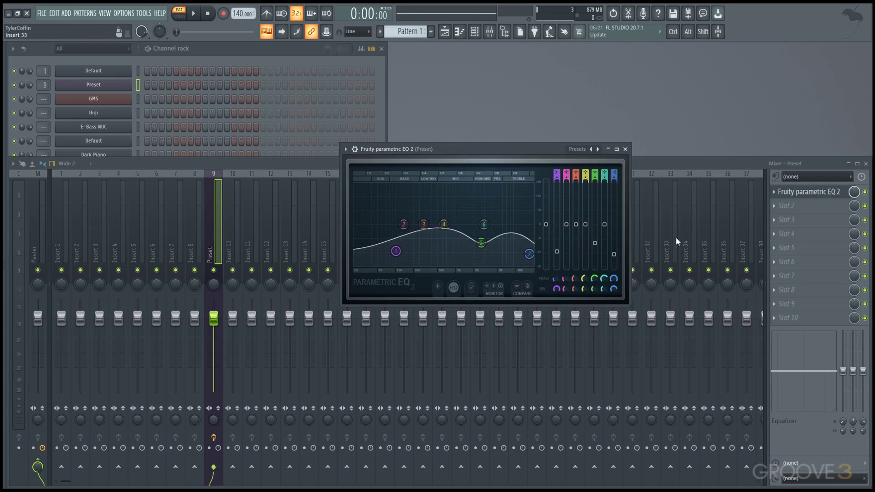
left_click_drag(423, 224, 425, 245)
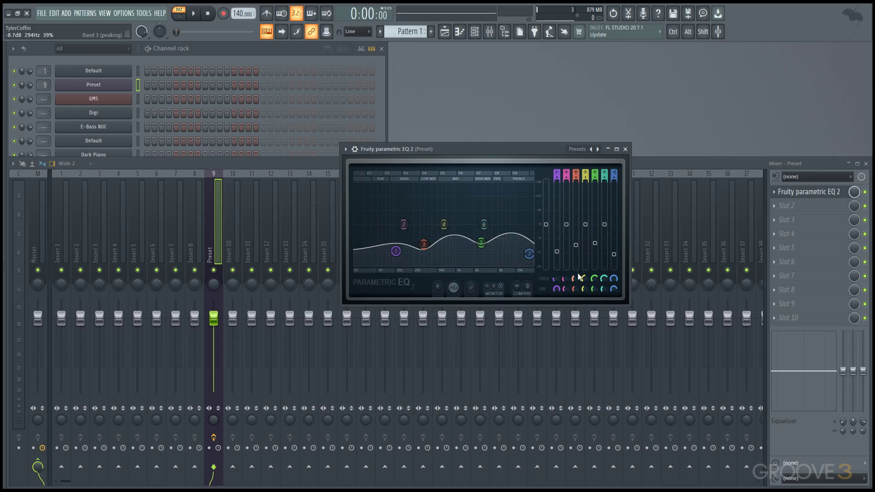
Step: Reset EQ band 3's frequency and its gain to 0 dB
scroll(578, 279, "up", 2)
right_click(578, 279)
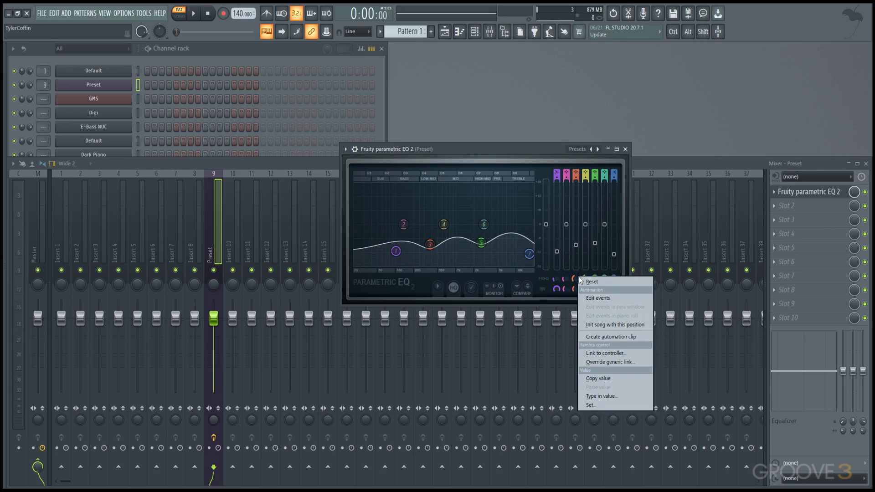
left_click(588, 280)
right_click(579, 236)
left_click(588, 239)
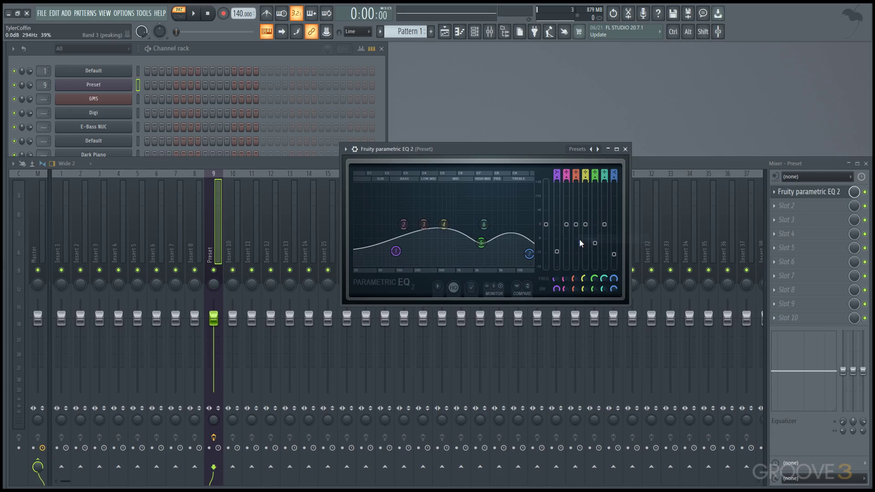
left_click(823, 211)
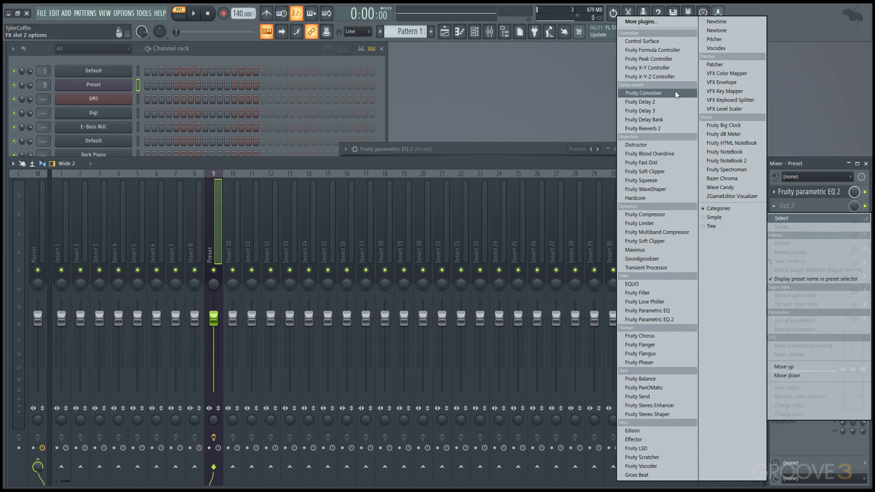
Step: Load Fruity Reeverb 2 into the second slot and apply its Drum Room preset
left_click(677, 130)
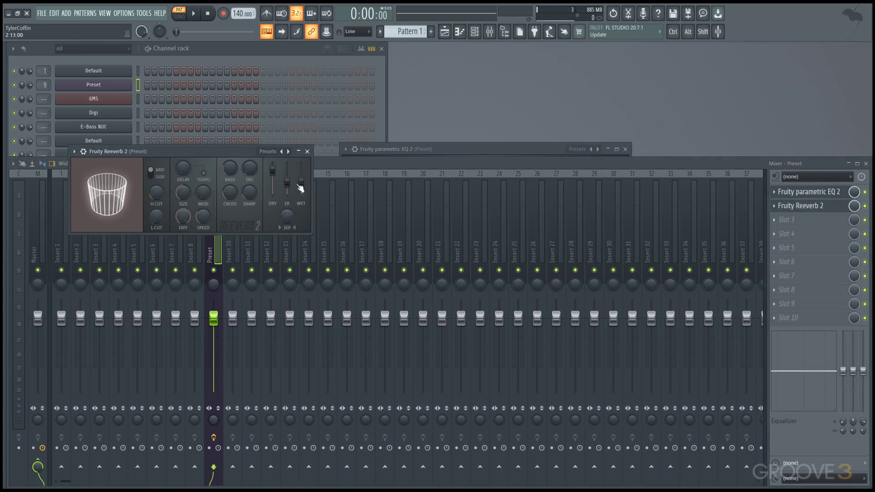
left_click(268, 151)
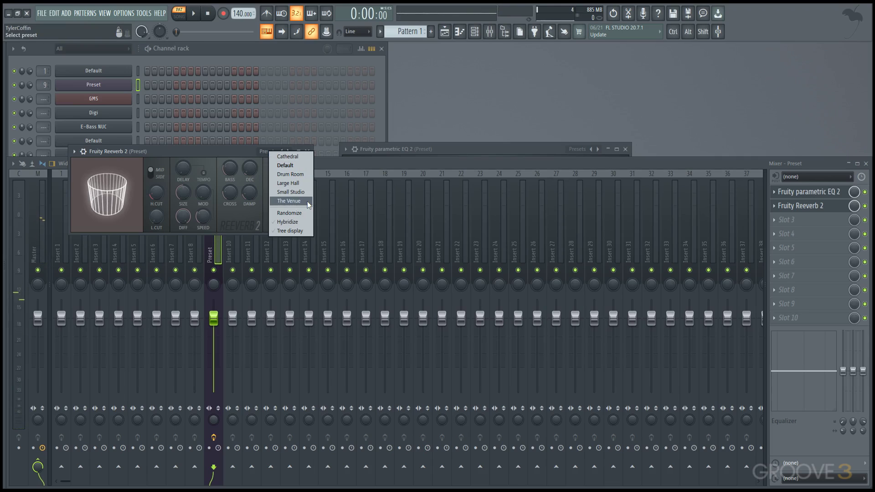
left_click(302, 176)
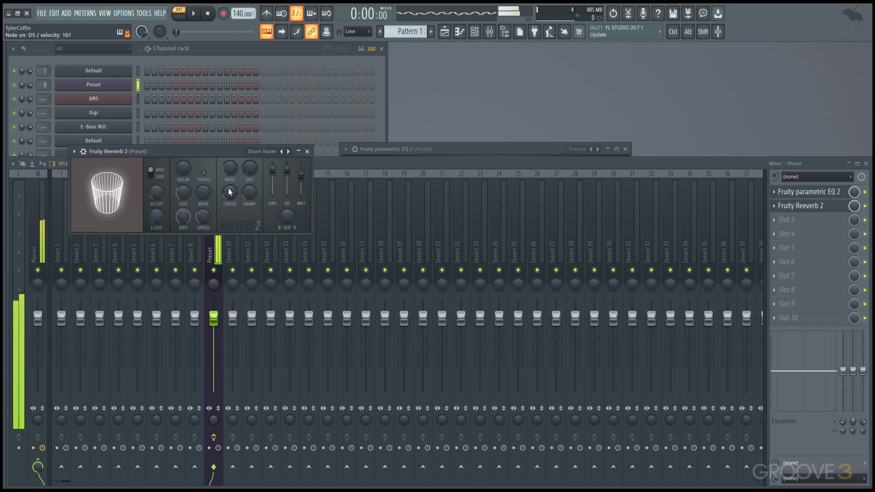
left_click(74, 151)
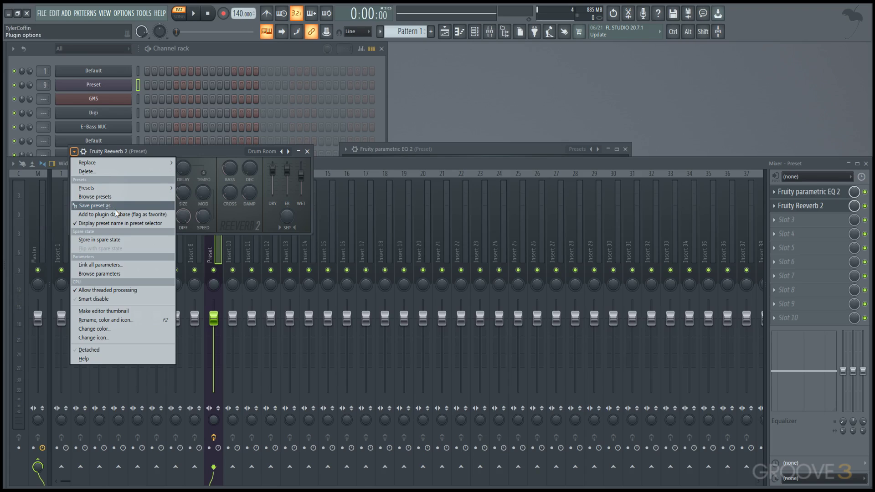
Step: Load Distructor into the third slot and move it to the top of the chain
left_click(806, 227)
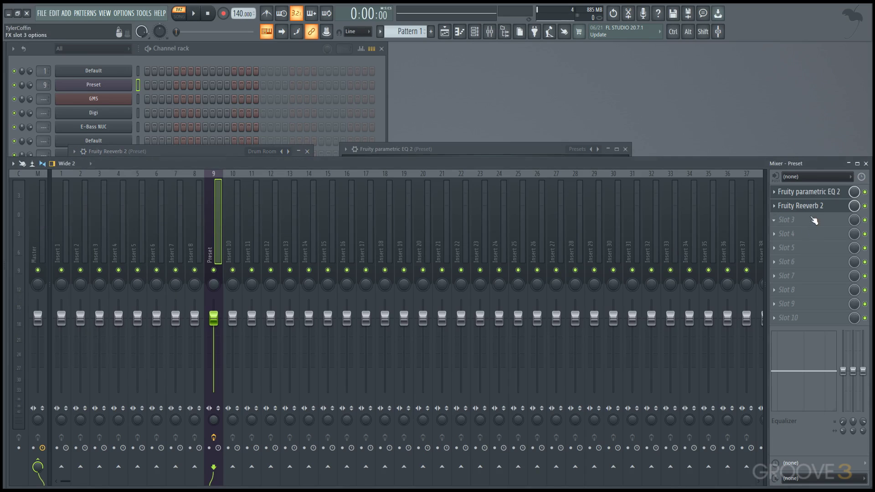
left_click(810, 220)
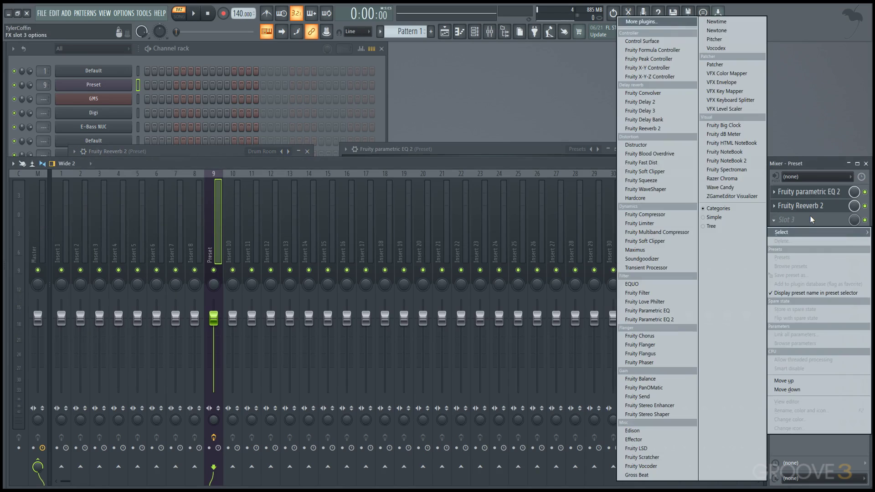
left_click(679, 146)
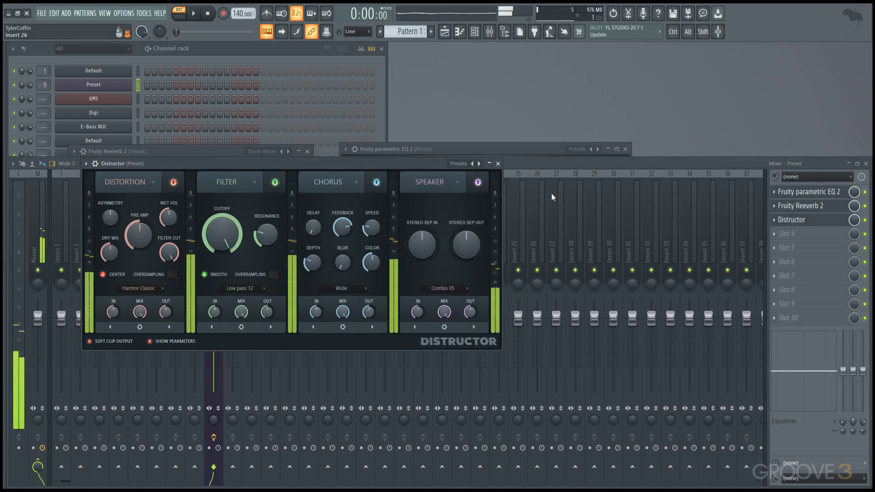
left_click_drag(806, 222, 802, 192)
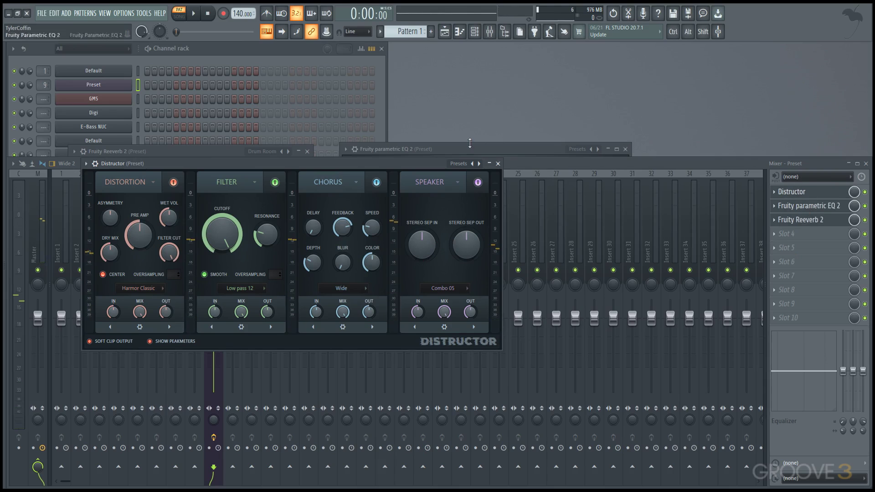
left_click_drag(359, 163, 552, 126)
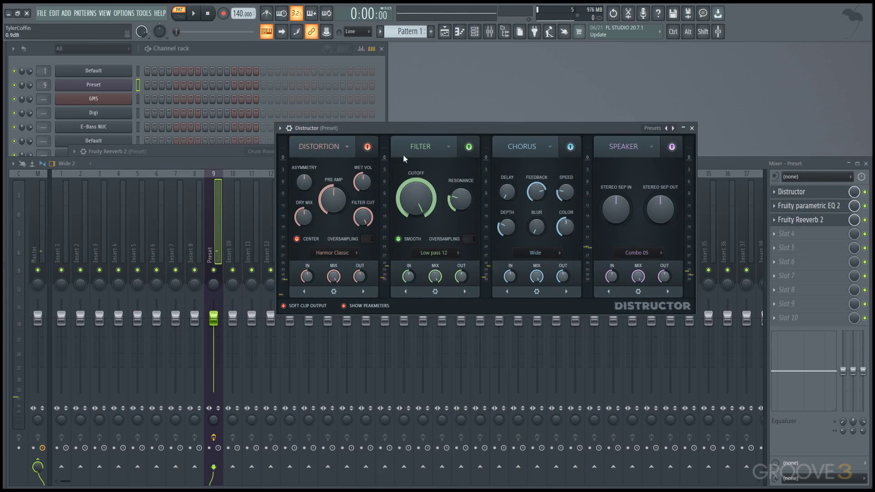
Step: Disable Distructor's Chorus, set filter cutoff to 53%, move Filter before Distortion, resonance 71%
left_click(570, 147)
left_click(469, 146)
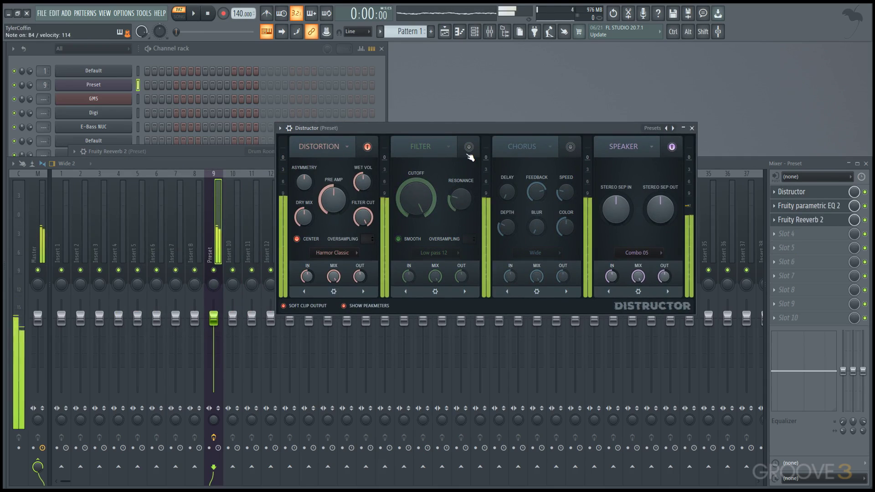
left_click(469, 147)
left_click_drag(415, 198, 444, 181)
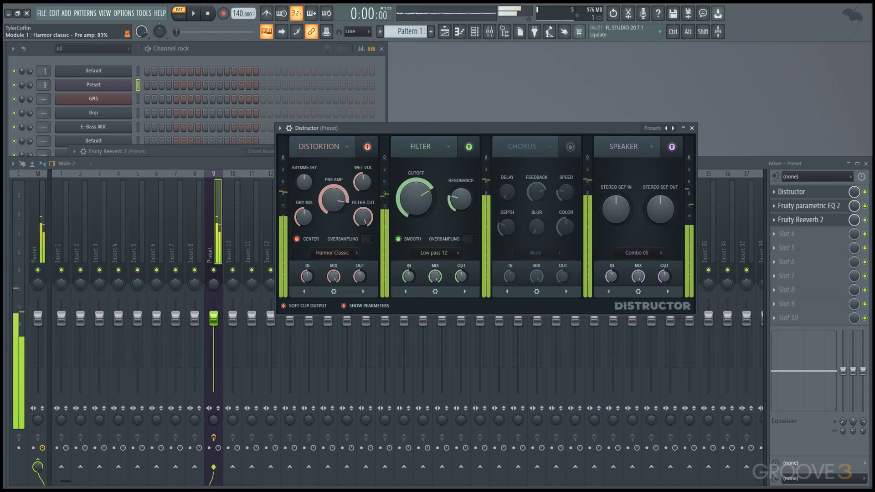
mouse_move(415, 199)
left_mouse_down()
mouse_move(415, 210)
mouse_move(415, 196)
left_mouse_up()
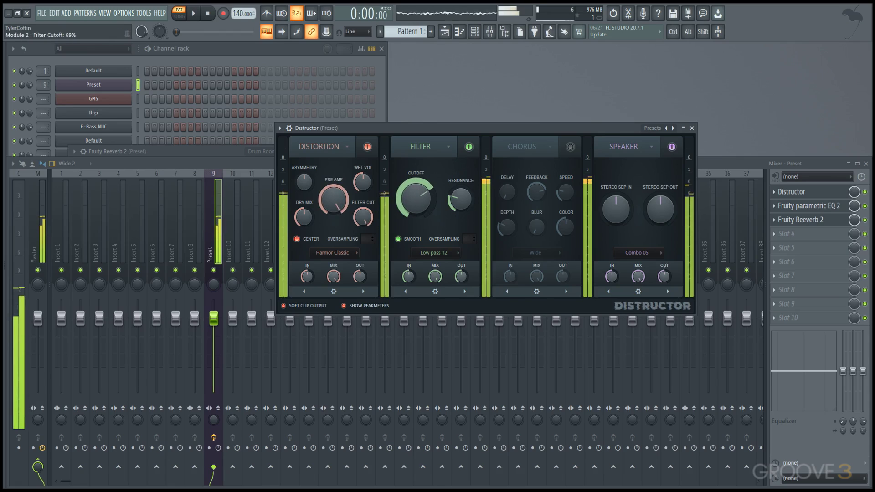
left_click(363, 291)
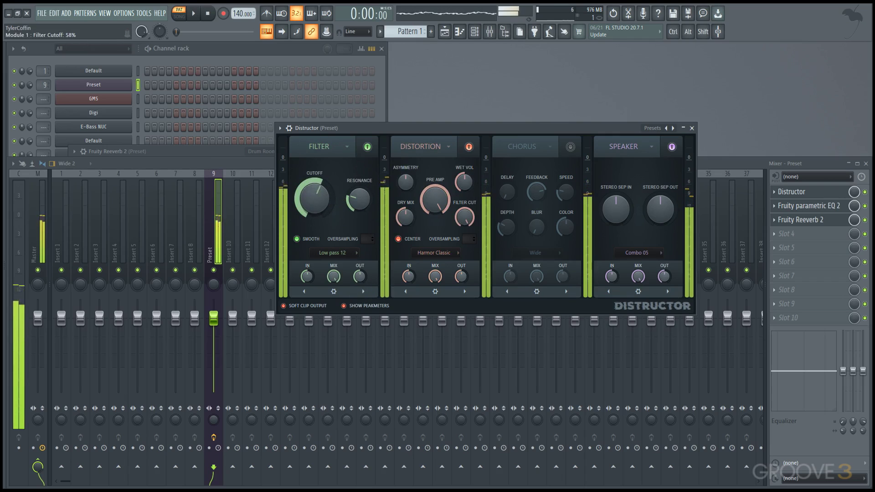
left_click_drag(359, 199, 359, 184)
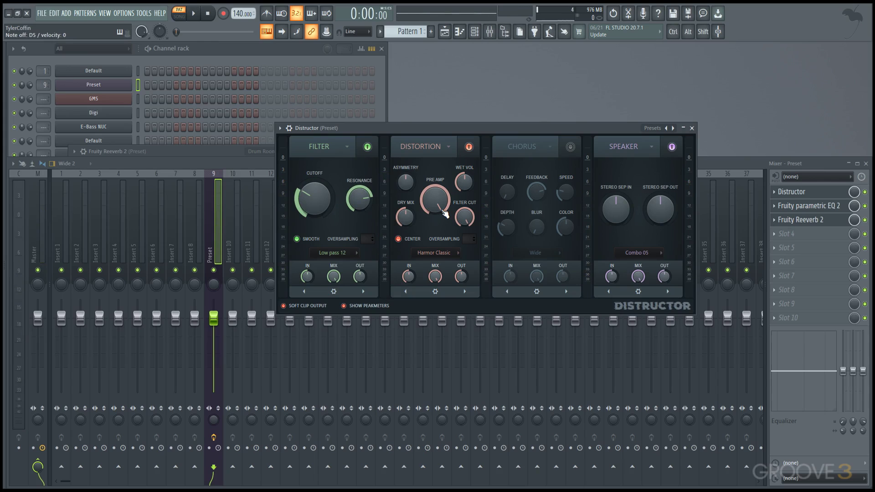
Step: Add Fruity Flanger in slot 4, move it to the chain's top, and raise feed to 67%
left_click(798, 236)
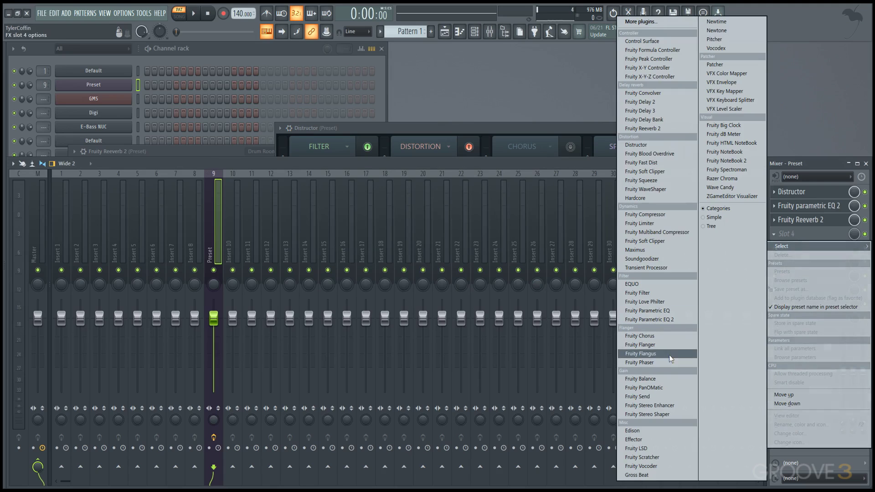
left_click(655, 345)
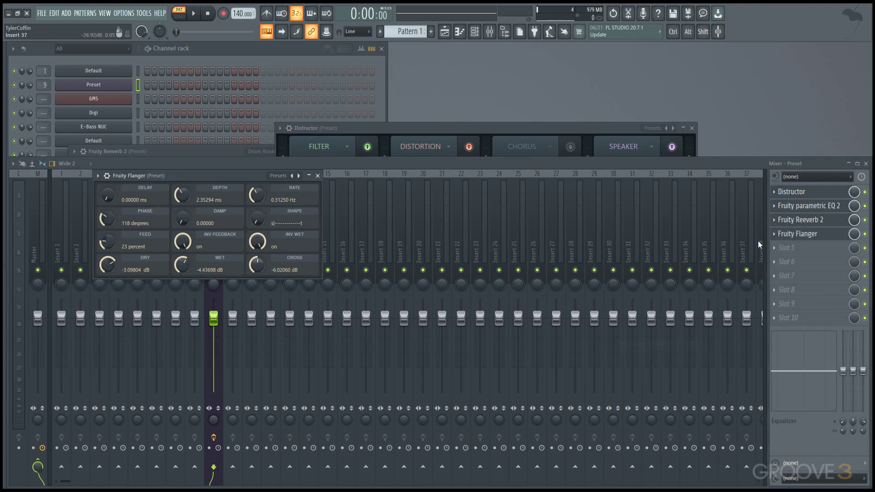
left_click_drag(810, 240, 810, 195)
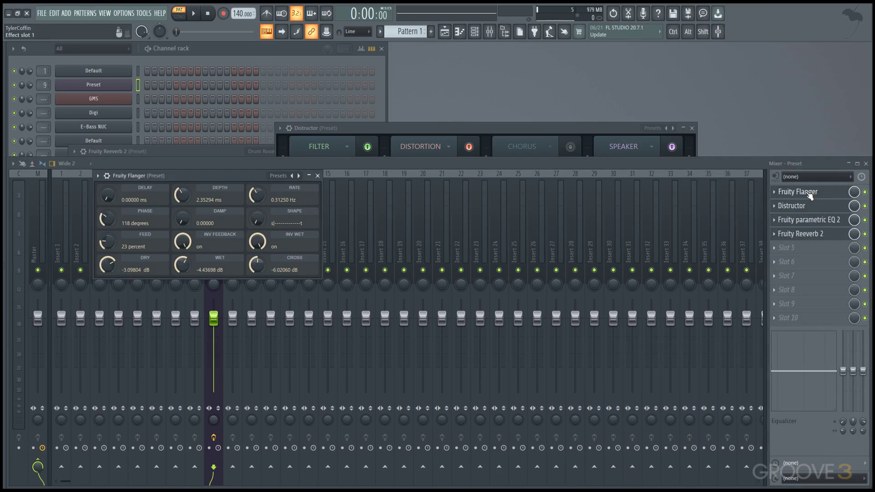
left_click_drag(227, 176, 523, 174)
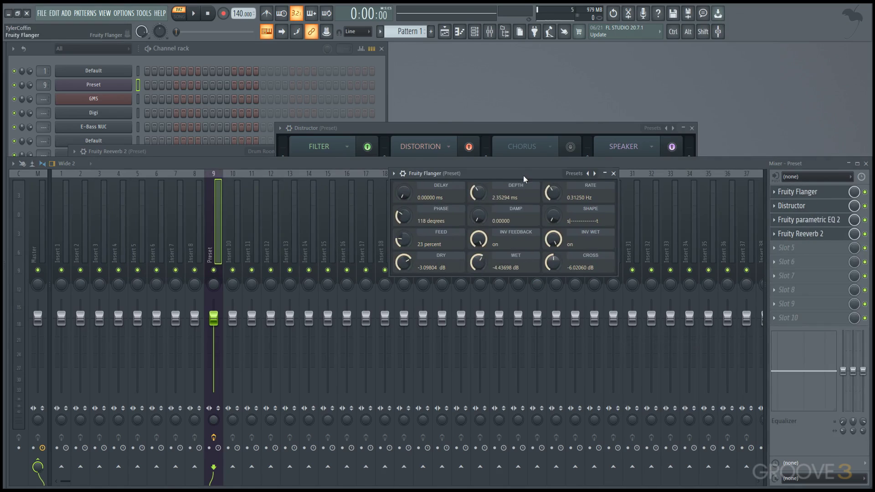
scroll(403, 216, "up", 7)
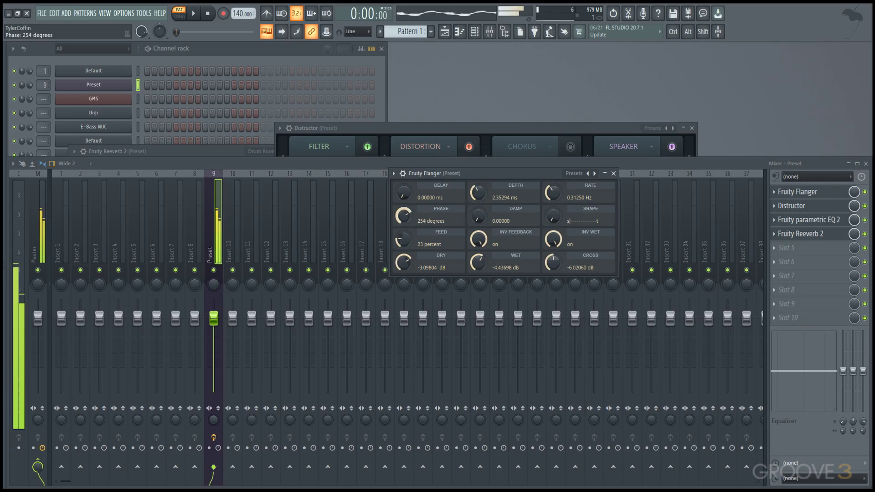
left_click_drag(402, 236, 402, 212)
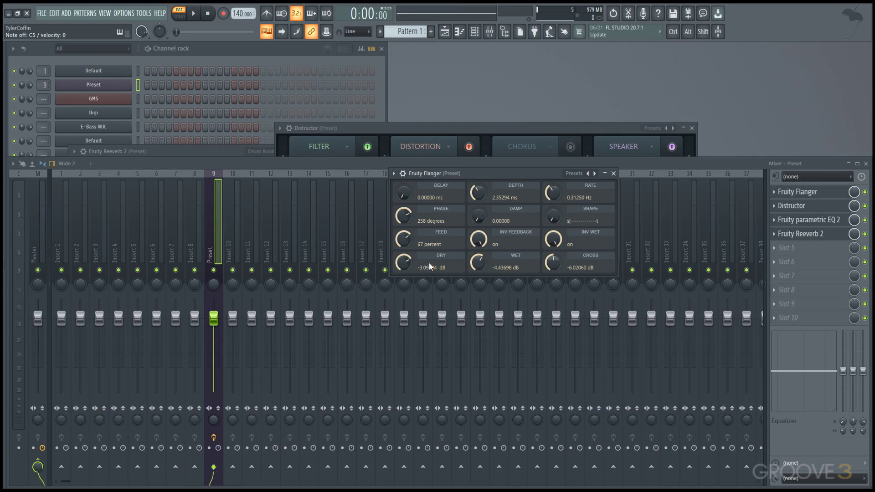
Step: Load Fruity Limiter into insert 9's fifth effect slot
left_click(808, 251)
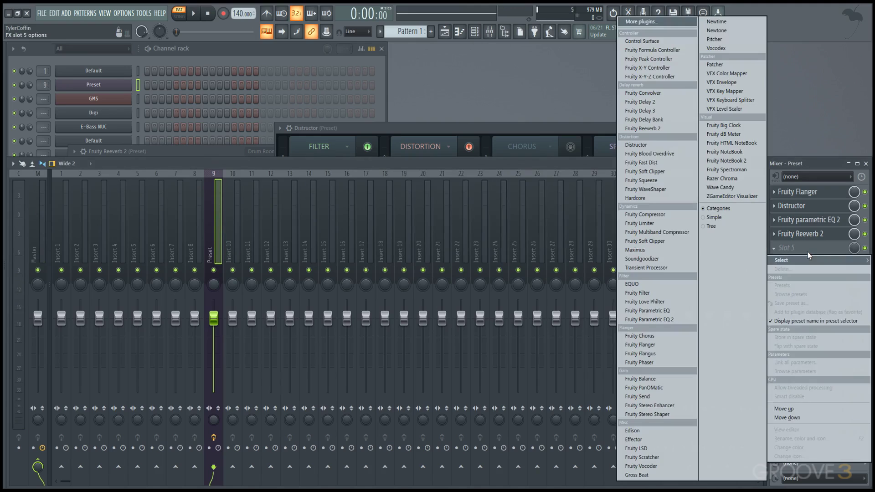
left_click(654, 223)
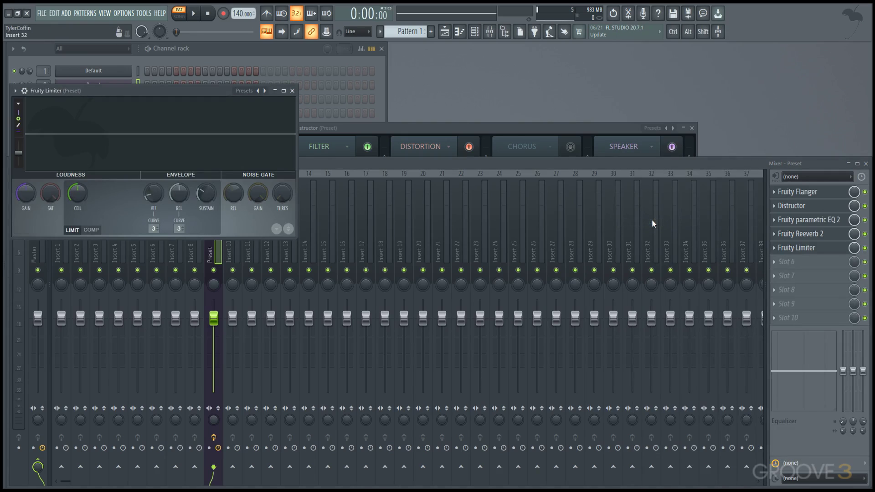
left_click_drag(198, 91, 488, 154)
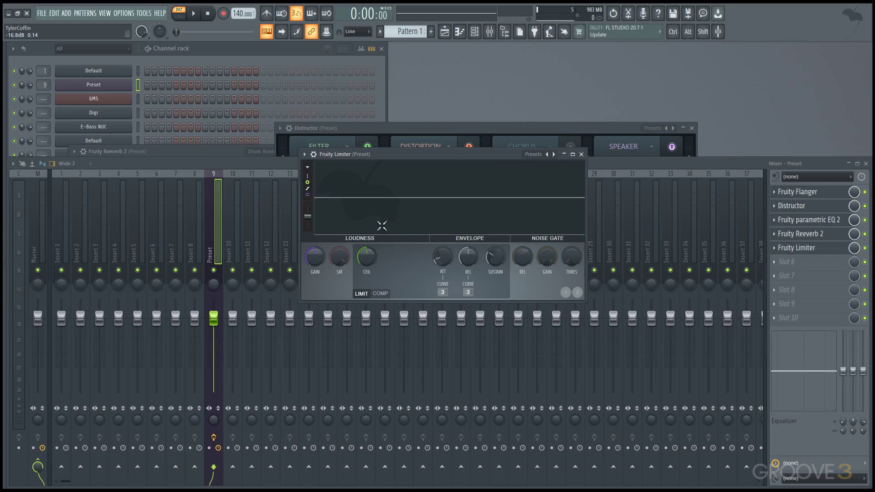
Step: Play the song, try Comp mode with threshold -17.7 dB and higher ratio, then return to Limit
key("space")
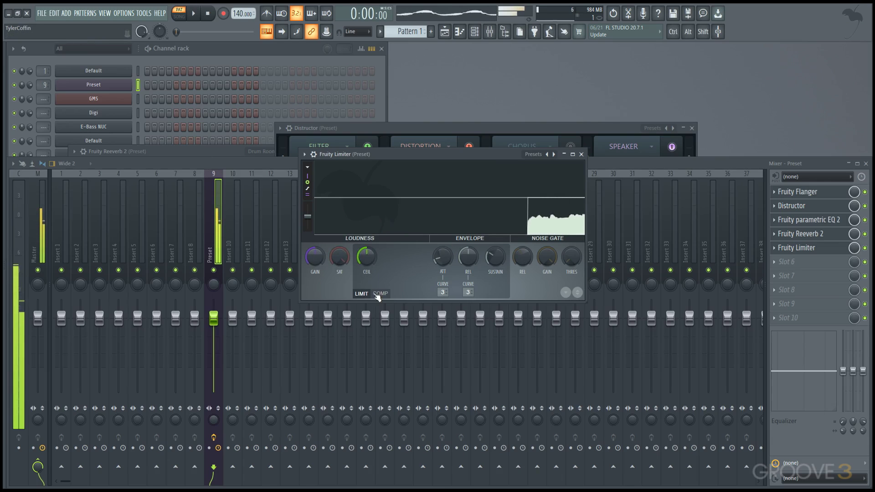
left_click(379, 294)
left_click_drag(362, 259, 362, 278)
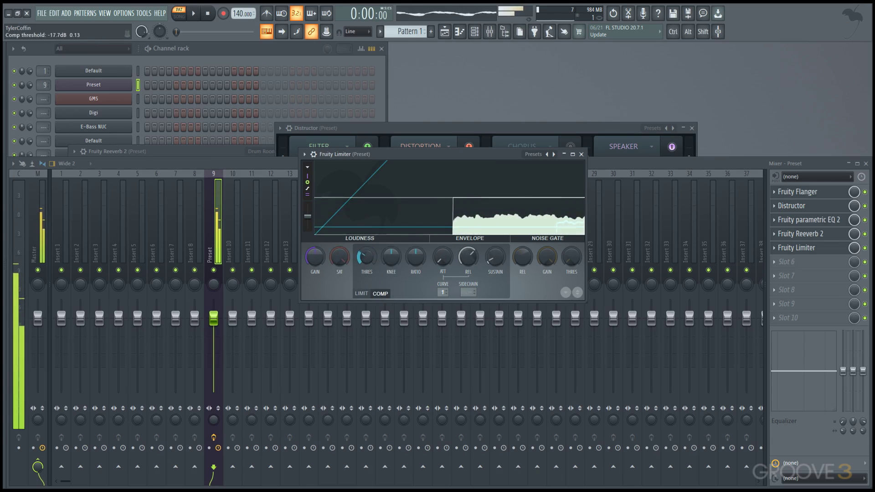
left_click_drag(415, 258, 386, 248)
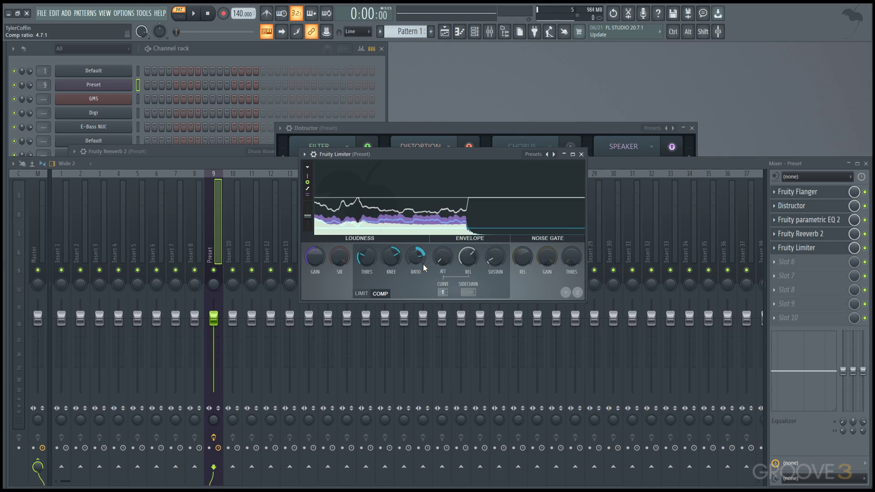
left_click(361, 293)
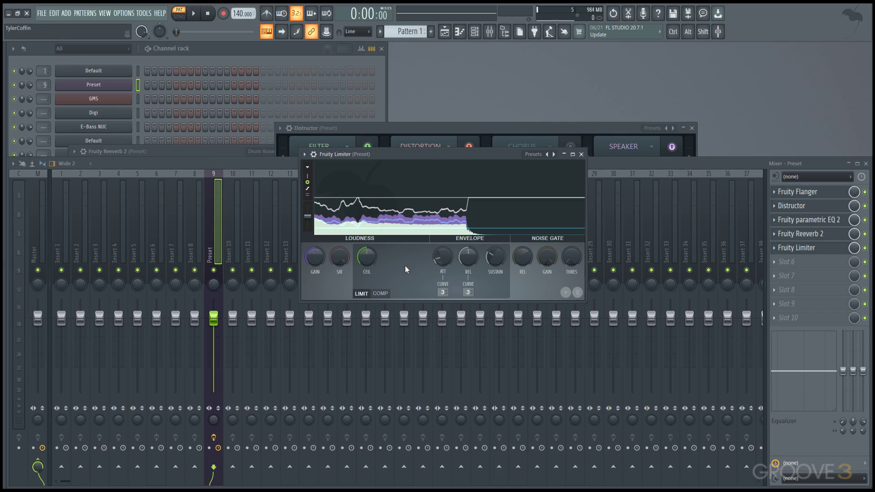
Step: Load Maximus into insert 9's sixth effect slot
left_click(787, 261)
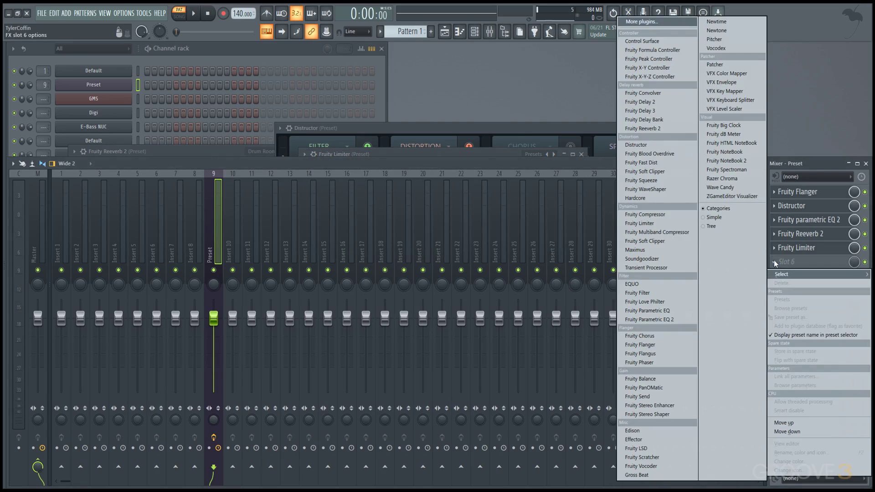
left_click(669, 249)
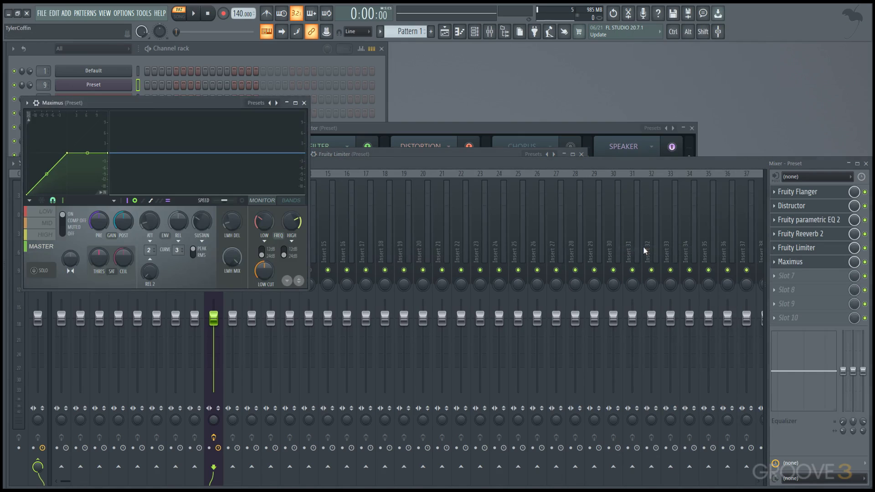
left_click_drag(147, 101, 404, 153)
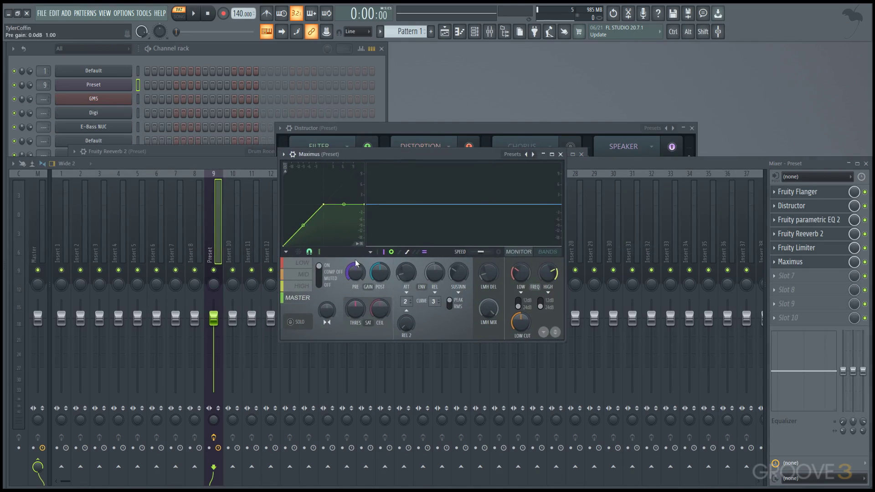
Step: Step through Maximus's Low, Mid, High and Master bands, then set the low/mid crossover to about 402 Hz
left_click(308, 264)
left_click(308, 275)
left_click(309, 287)
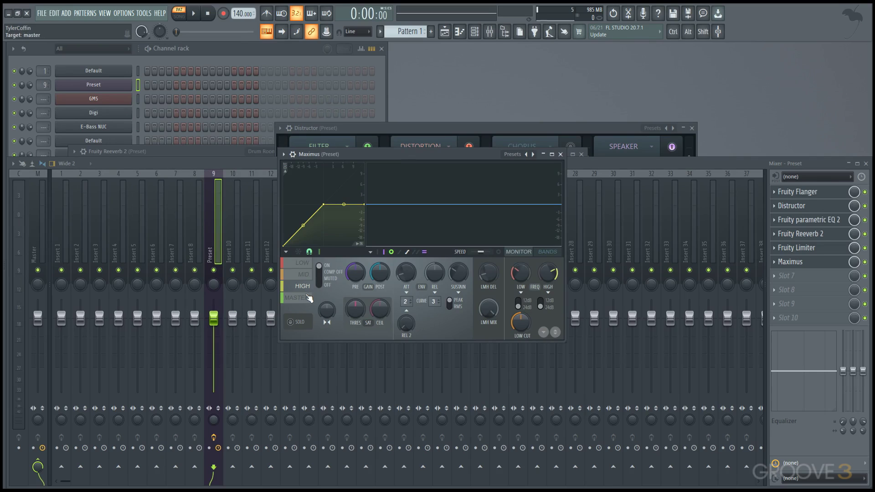
left_click(308, 298)
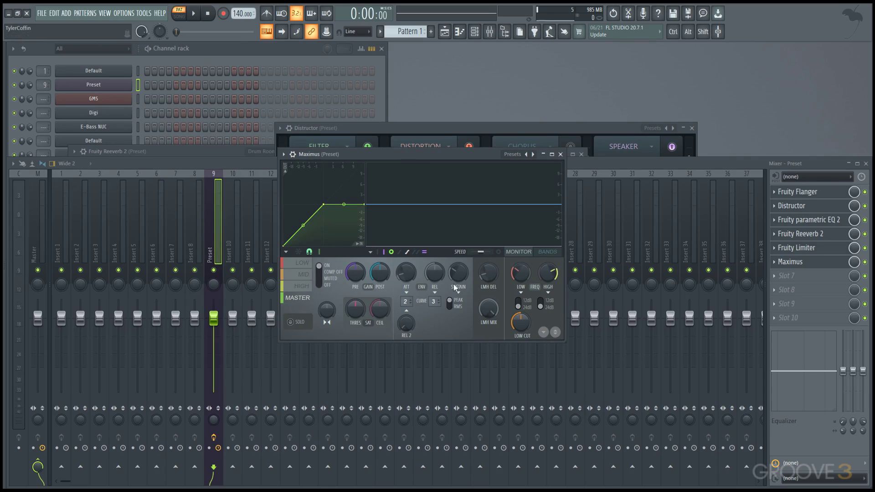
left_click(550, 253)
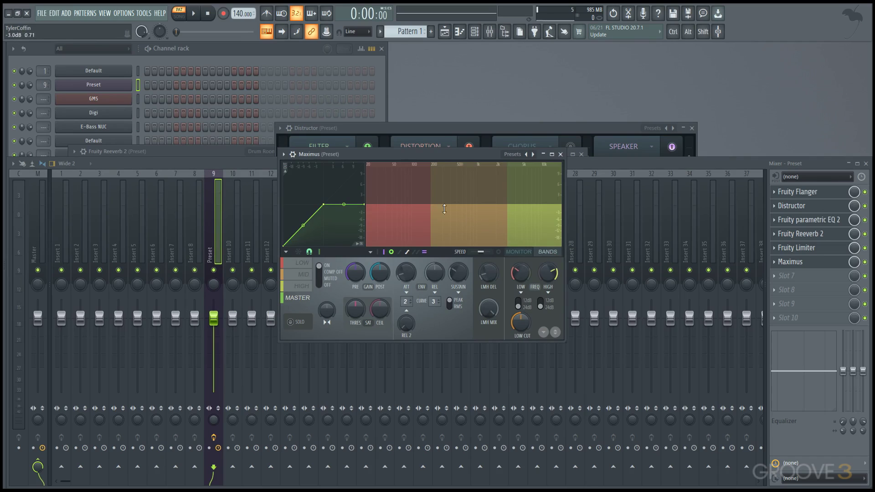
left_click_drag(432, 201, 451, 200)
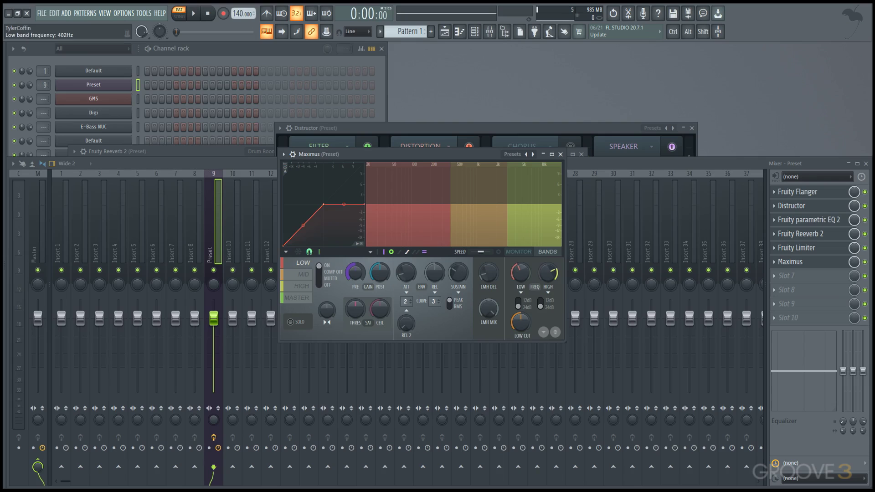
left_click(805, 283)
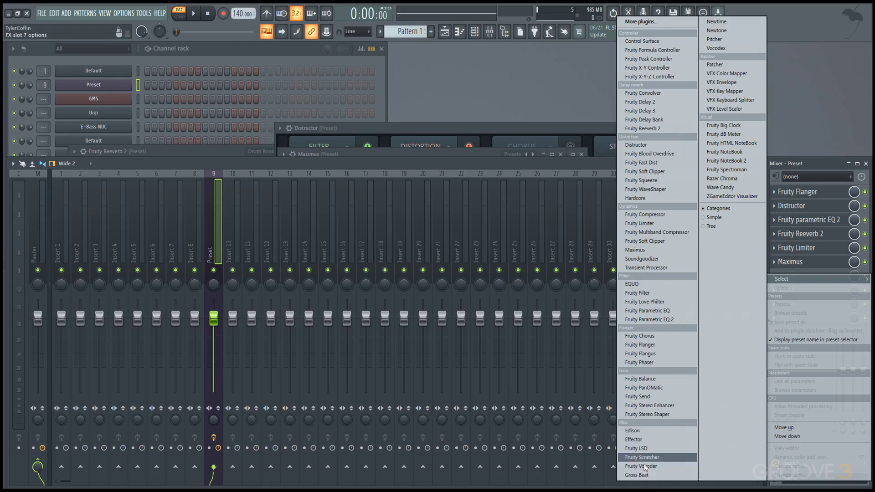
Step: Load Gross Beat into the seventh slot, try the Complex 7 time preset, and play it
left_click(656, 475)
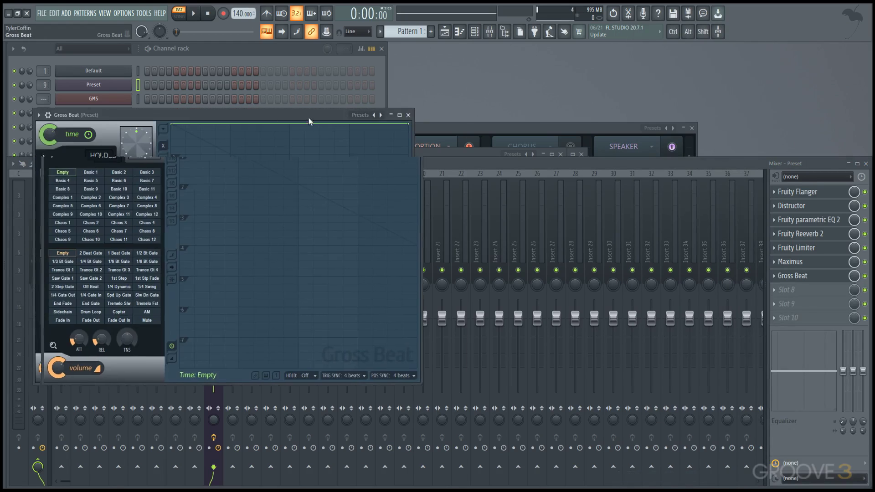
left_click_drag(308, 118, 439, 121)
left_click(241, 210)
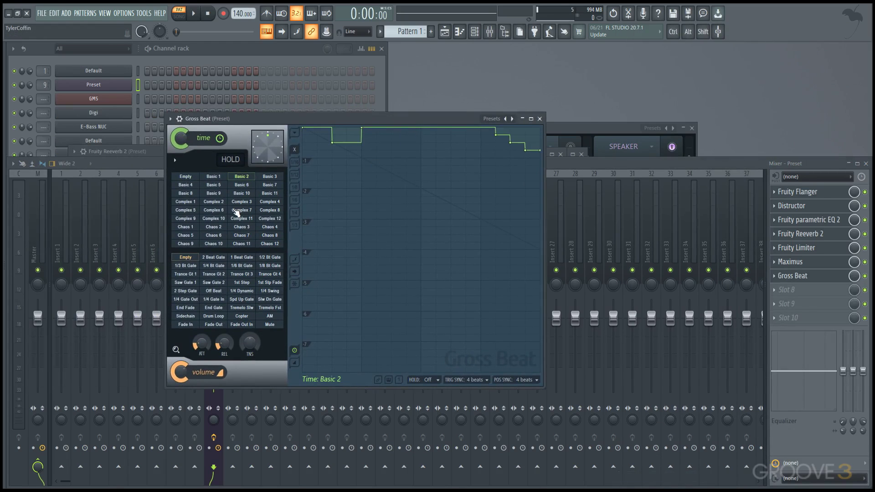
left_click(289, 45)
left_click_drag(410, 118, 546, 116)
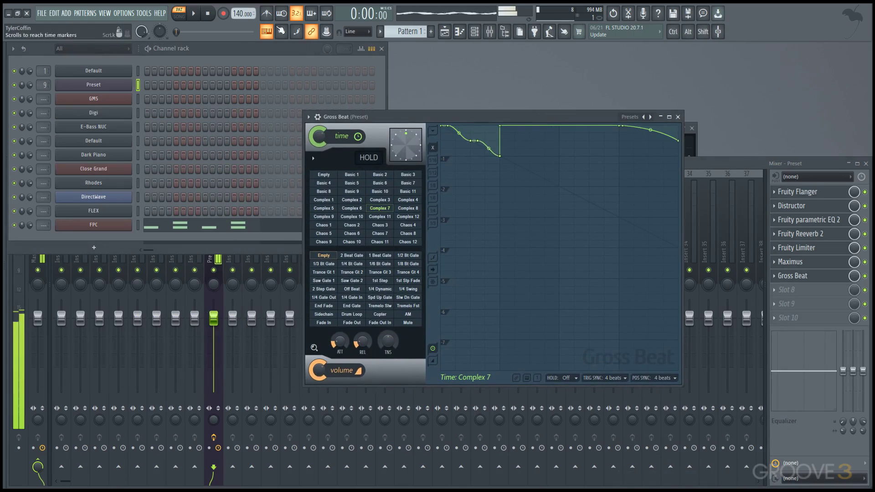
key("space")
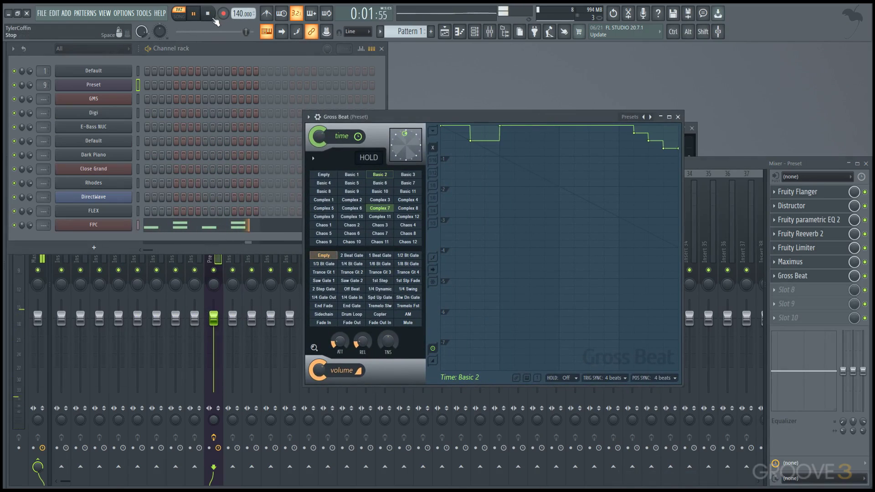
left_click(208, 15)
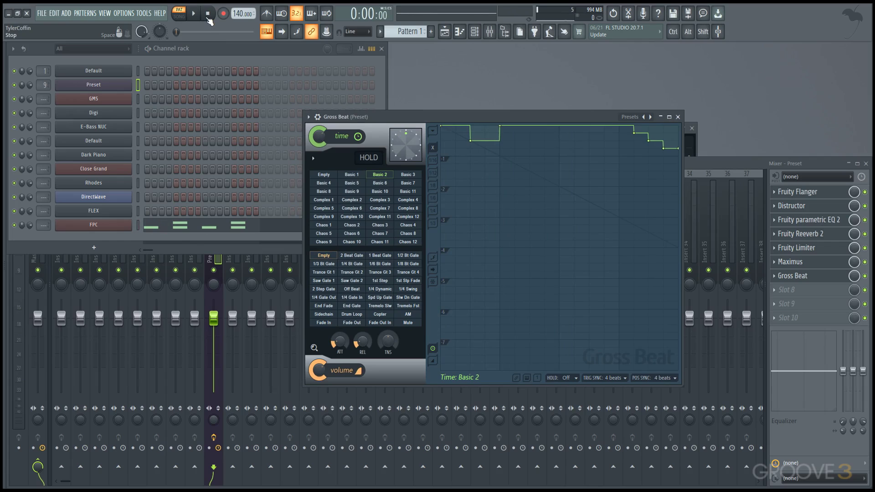
Step: Apply Gross Beat's Momentary preset with the Backspinstart time pattern and audition the backspin
key("F9")
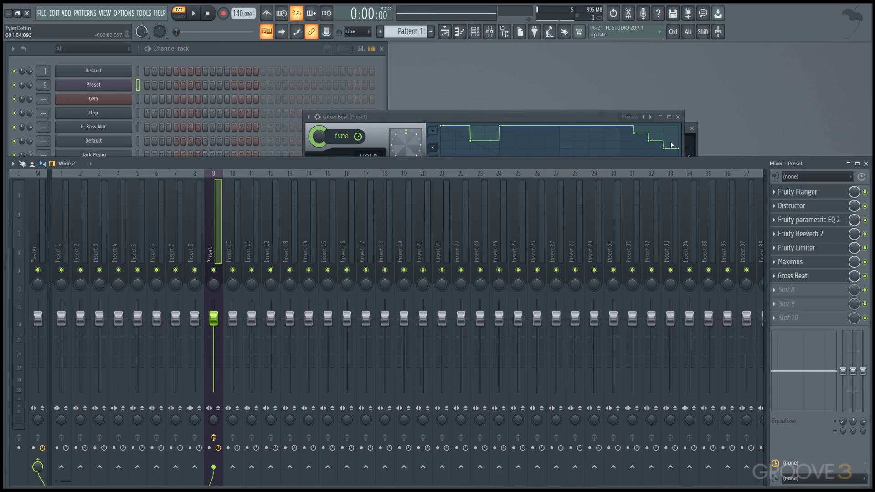
left_click(630, 116)
left_click(640, 141)
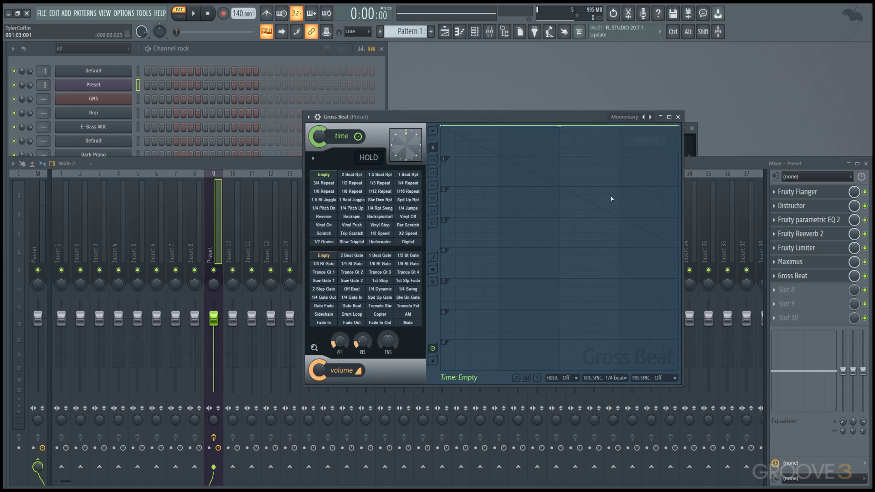
left_click(351, 200)
left_click(389, 218)
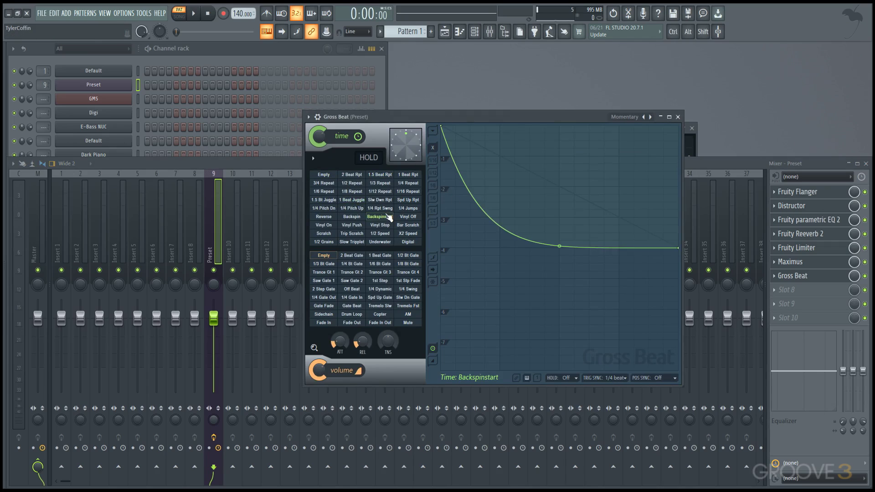
left_click(248, 53)
left_click(194, 14)
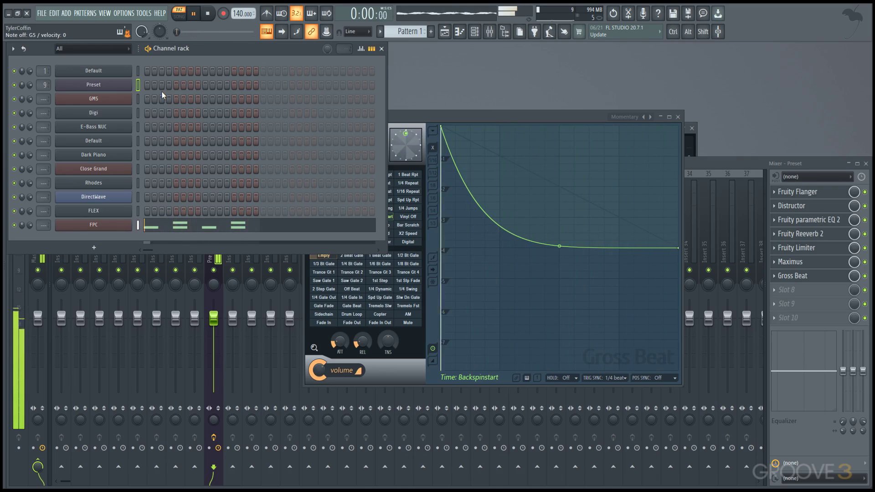
left_click(209, 16)
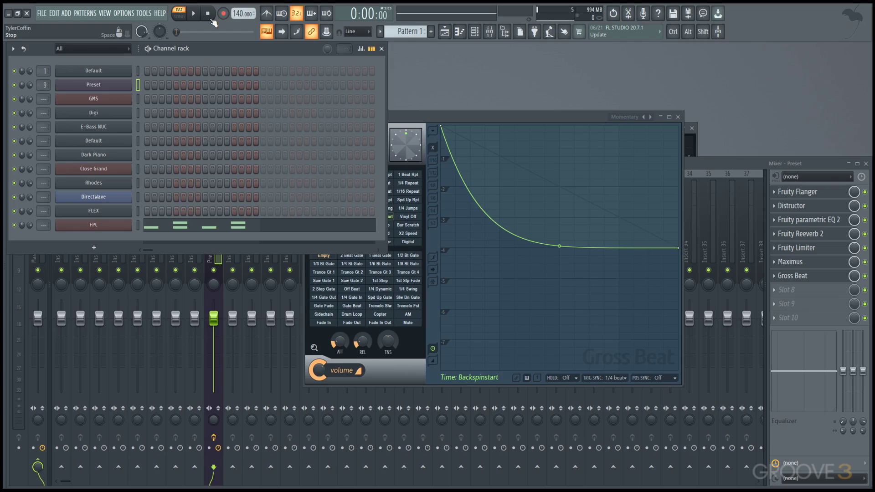
left_click(756, 163)
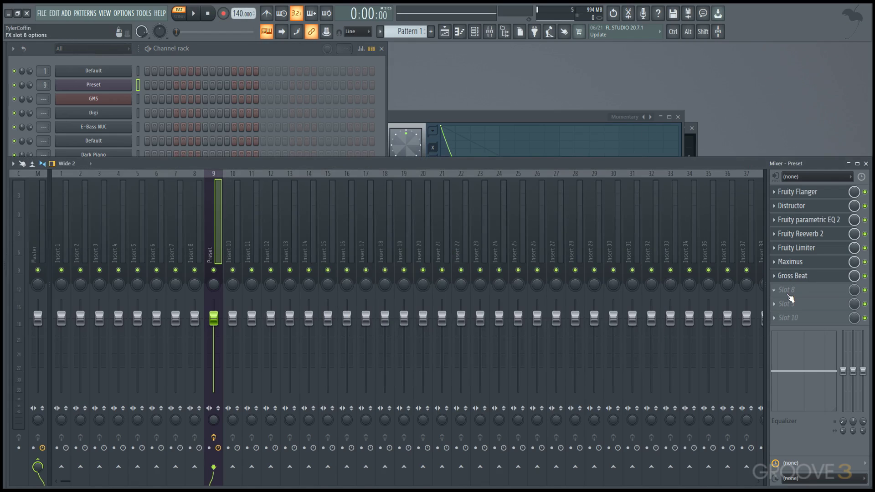
Step: Browse to Plugin presets > Effects > Fruity Convolver > Blur in the Browser
left_click(791, 261)
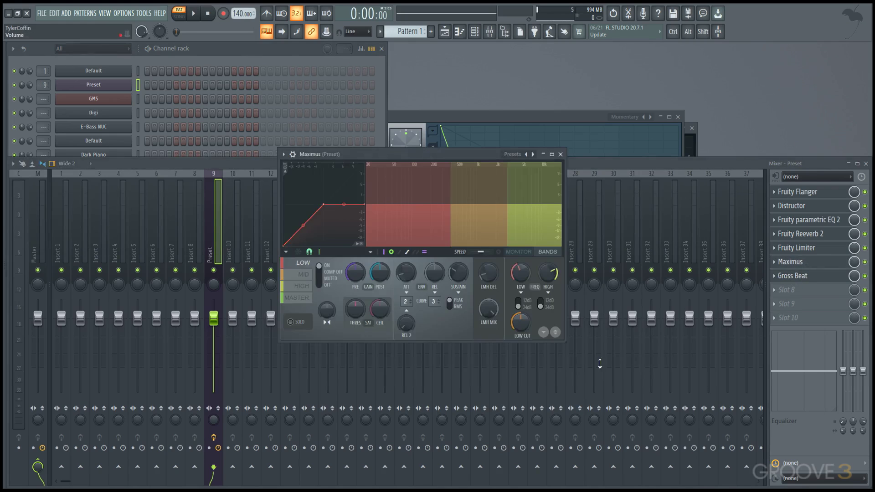
mouse_move(4, 221)
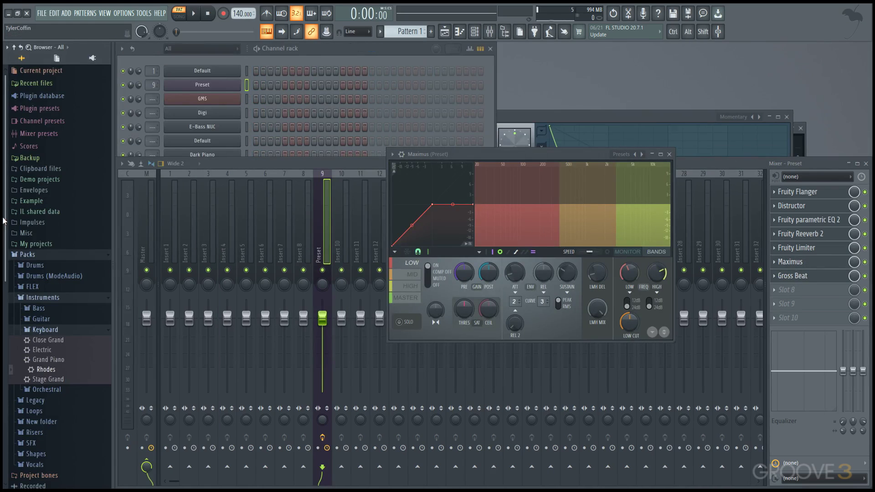
left_click(41, 254)
left_click(58, 110)
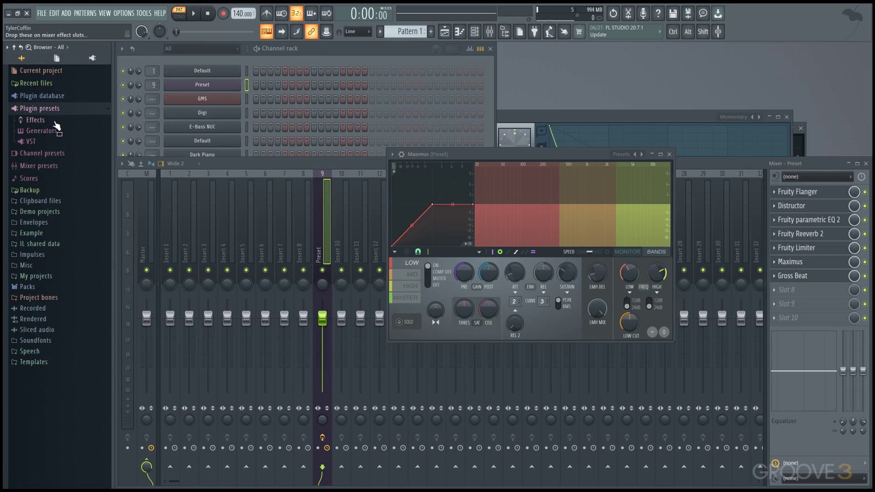
left_click(55, 131)
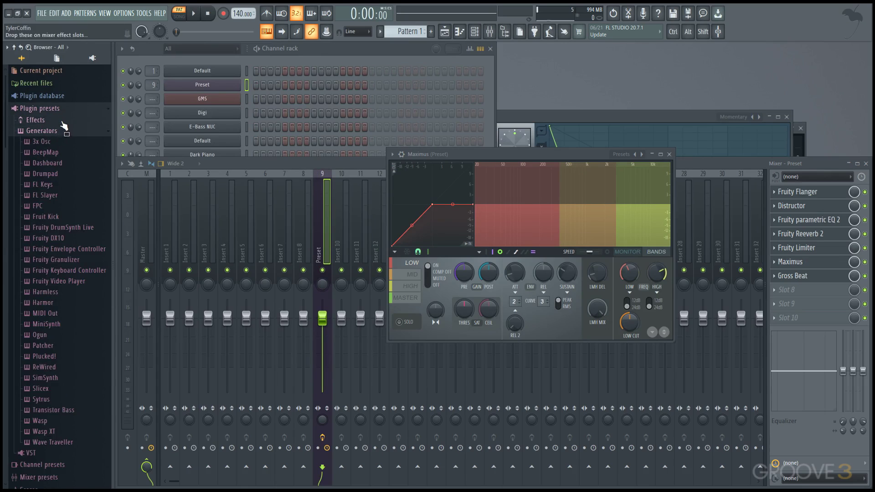
left_click(57, 121)
left_click(63, 228)
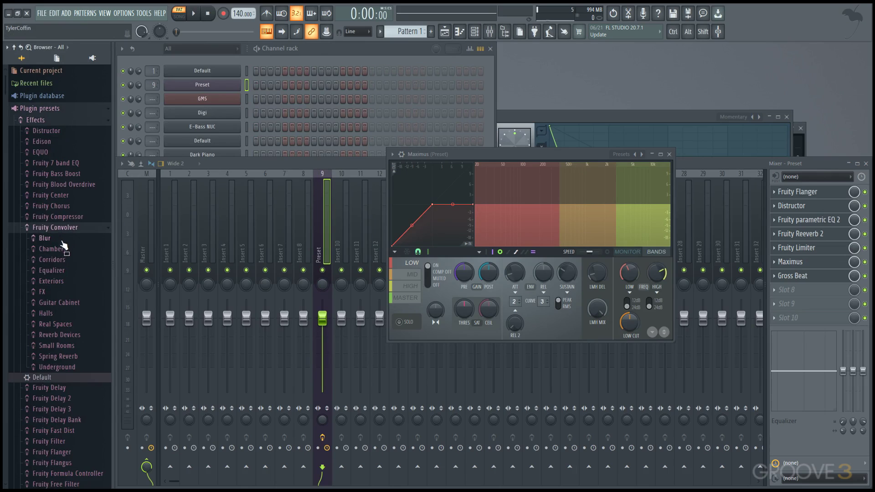
left_click(61, 237)
Step: Drop the Blur Pink preset onto the Preset insert's eighth slot, audition it, then close the mixer
left_click_drag(54, 248, 807, 290)
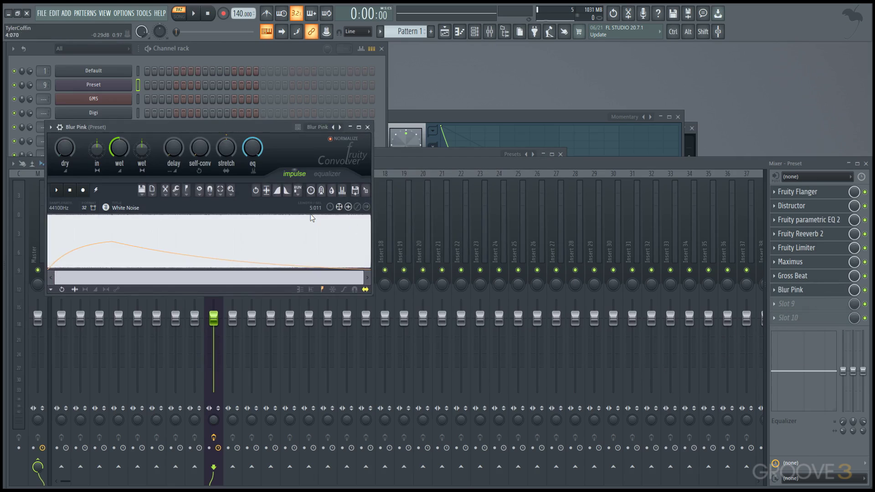
left_click_drag(241, 131, 521, 127)
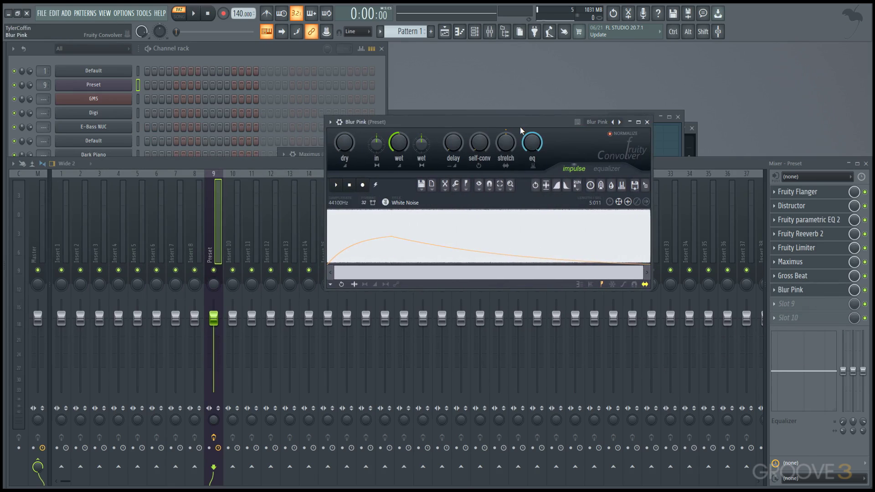
key("c")
key("F12")
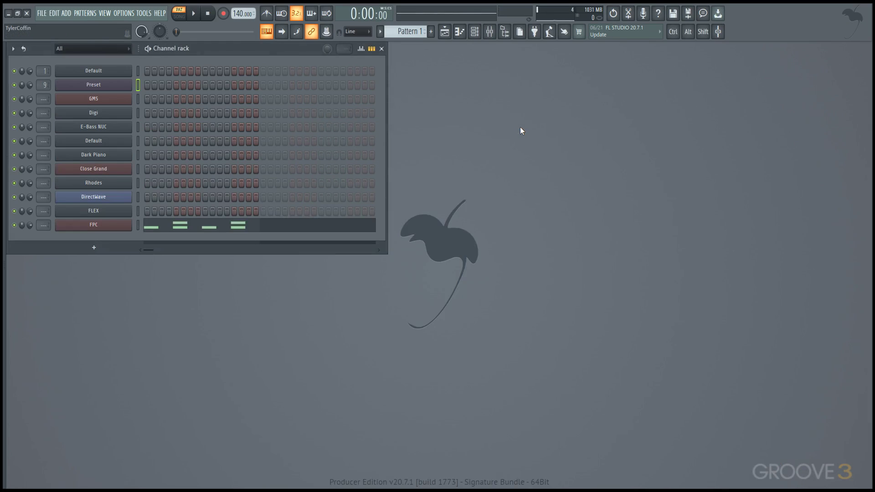
Step: Show the browser, collapse its folder tree to the top-level folders, then hide it
key("alt+F8")
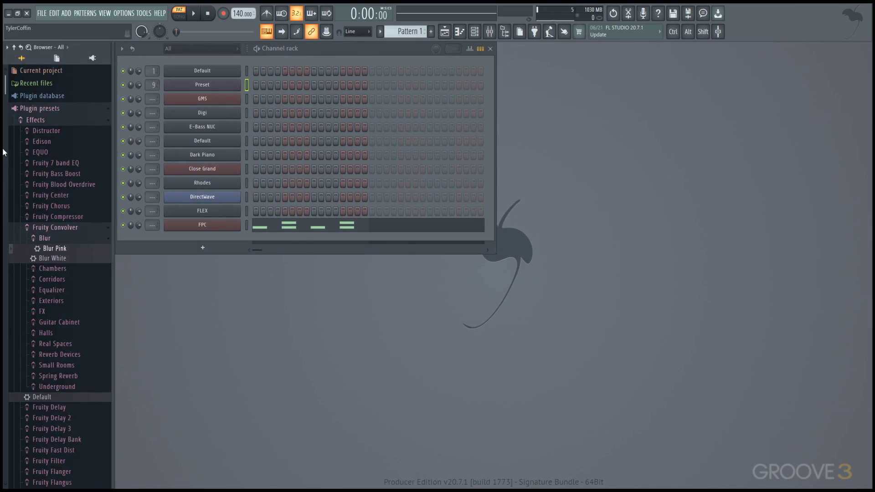
left_click(14, 47)
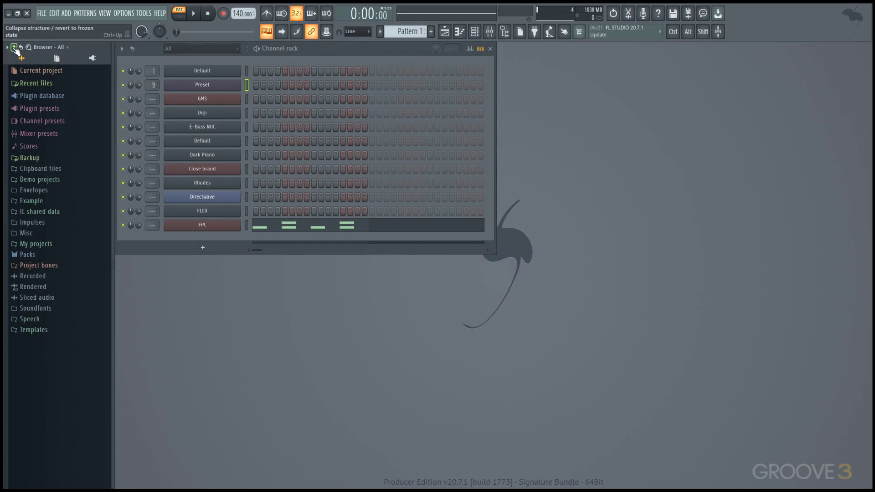
key("alt+F8")
Step: Look through the installed plugins in the Plugin Manager, close it, and bring the browser back
left_click(124, 13)
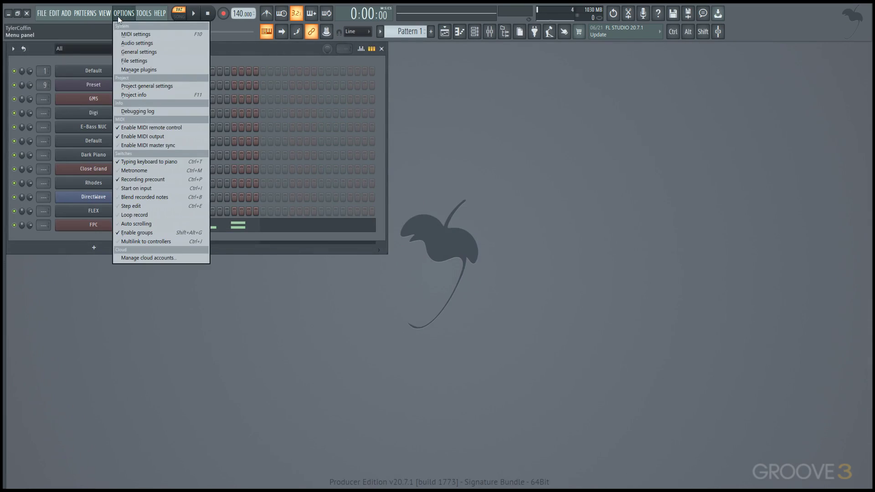
left_click(145, 69)
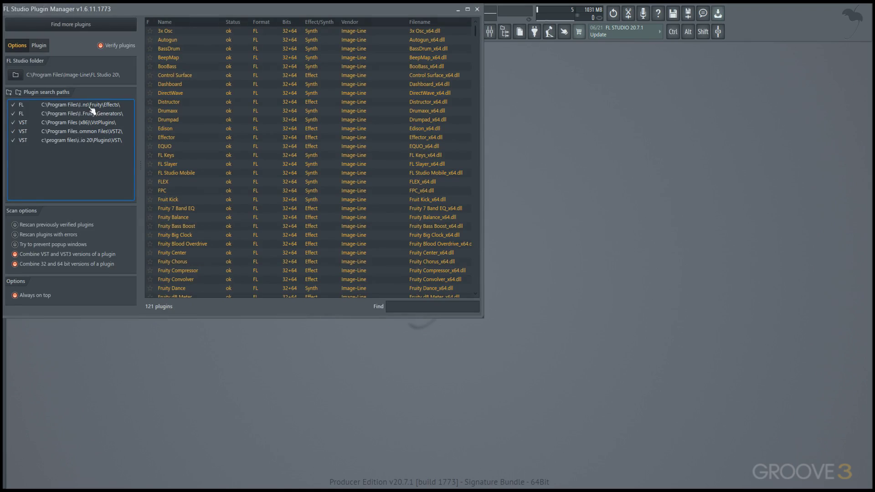
scroll(182, 66, "down", 2)
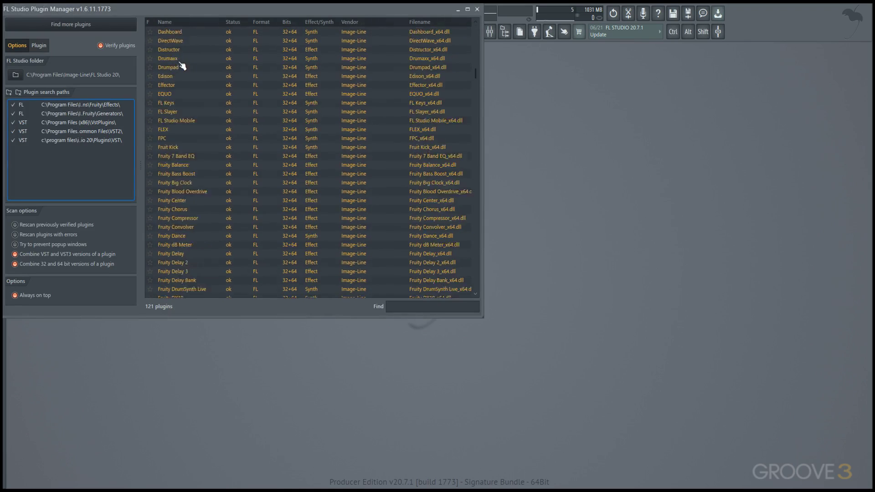
scroll(182, 66, "up", 1)
left_click(477, 8)
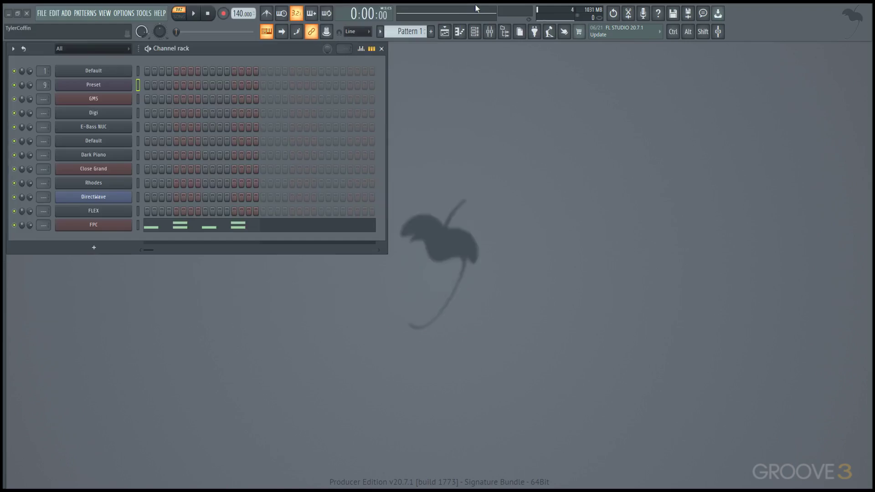
left_click(460, 31)
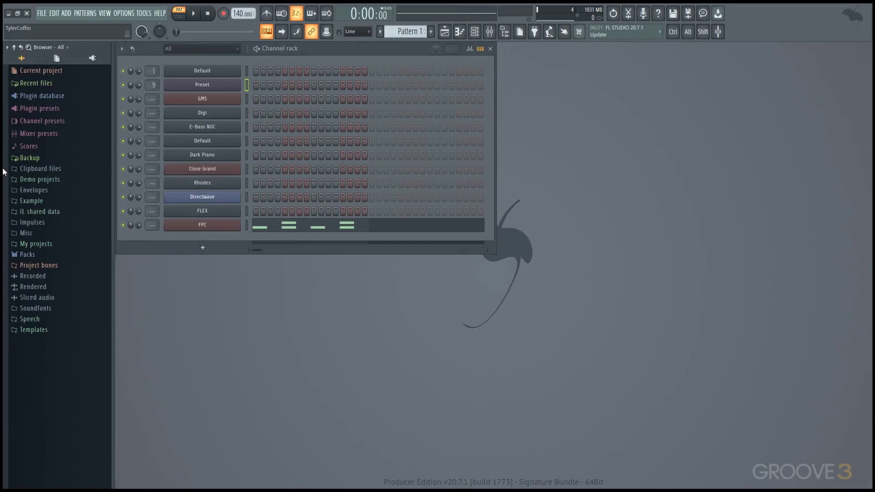
Step: In the plugin database, browse the new installed effects and generators, then collapse the tree
left_click(96, 62)
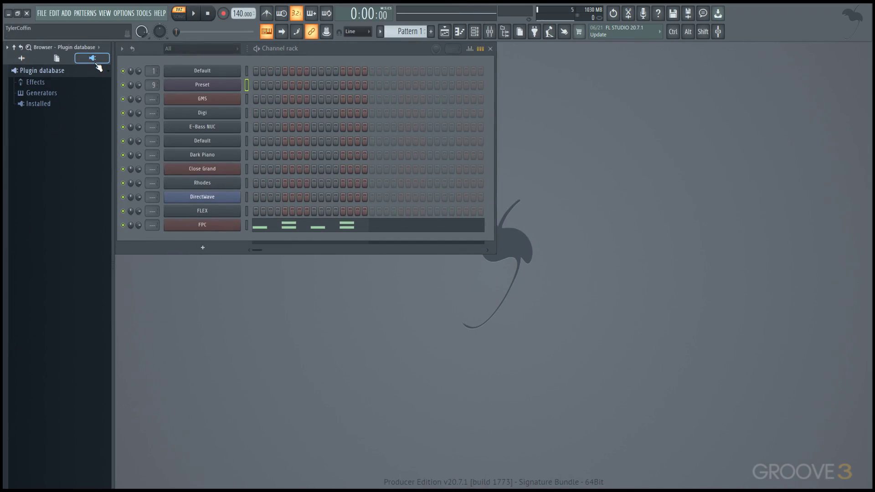
left_click(58, 105)
left_click(58, 115)
left_click(61, 136)
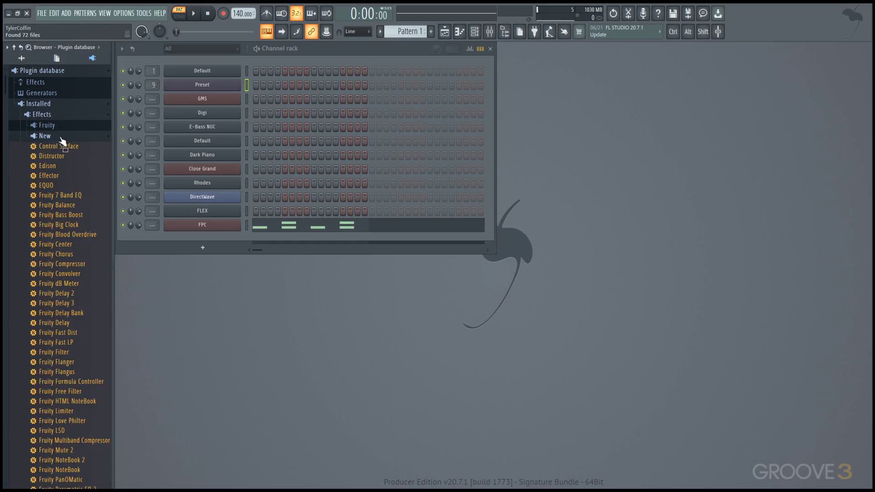
left_click(60, 136)
left_click(61, 147)
left_click(59, 169)
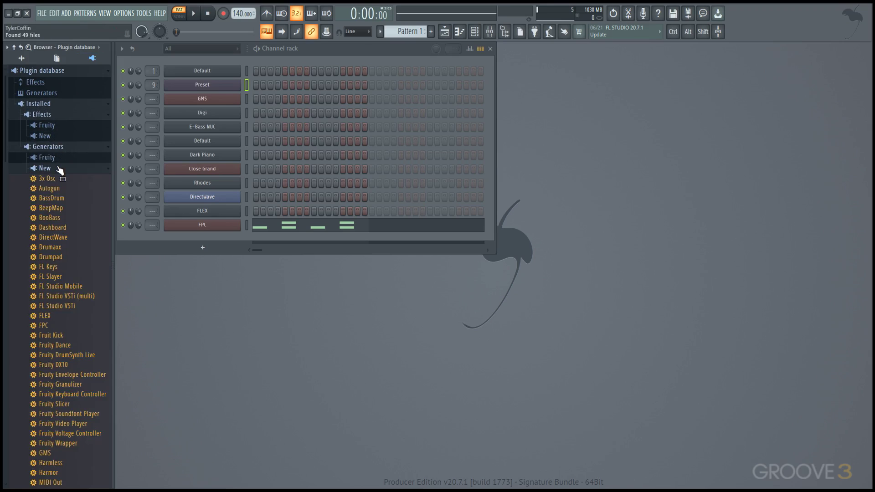
left_click(59, 168)
left_click(14, 47)
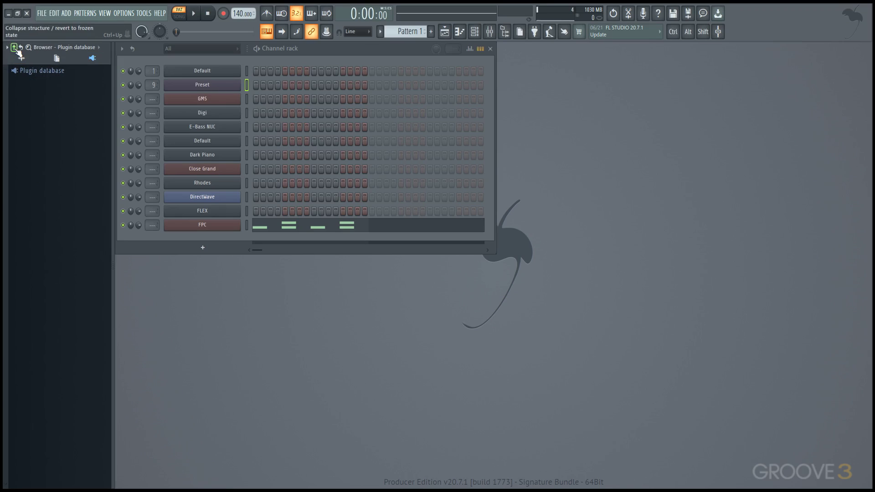
Step: Return to the plugin database and list the Effects > Dynamics plugins
left_click(20, 58)
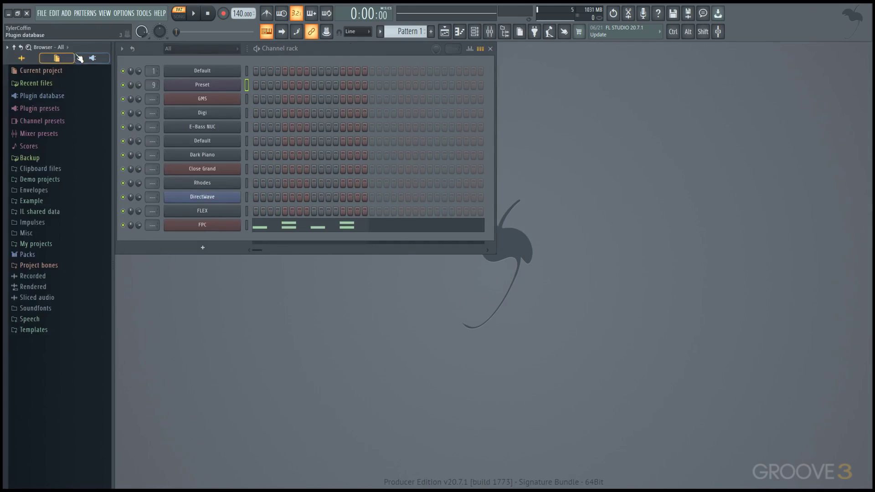
left_click(78, 60)
left_click(59, 71)
left_click(51, 82)
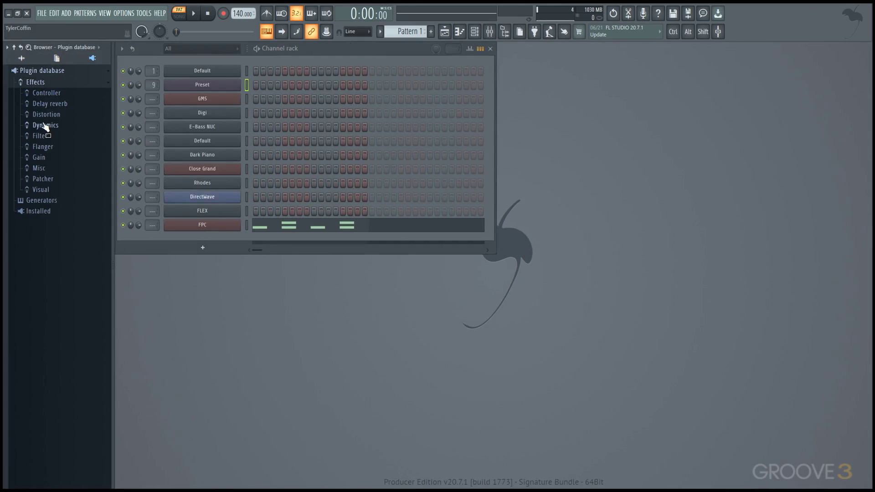
left_click(45, 125)
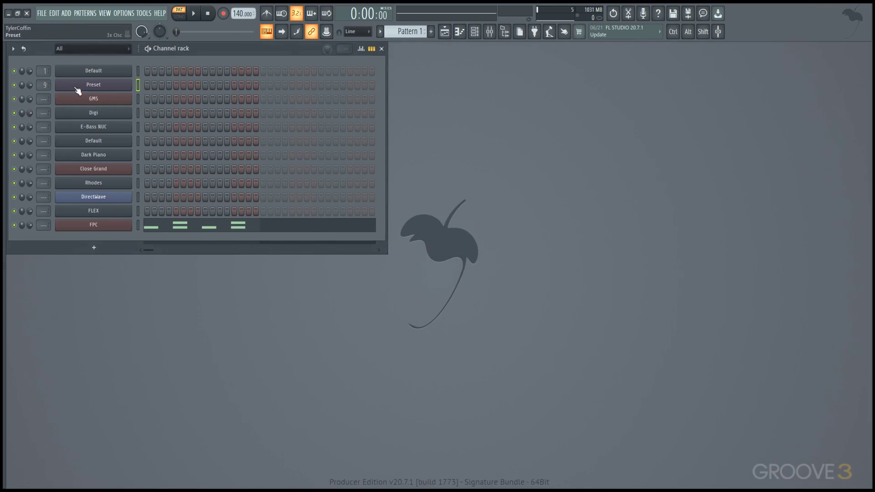
Step: Open the 3x Osc options menu from the Preset channel, then close the window
left_click(83, 86)
left_click(63, 139)
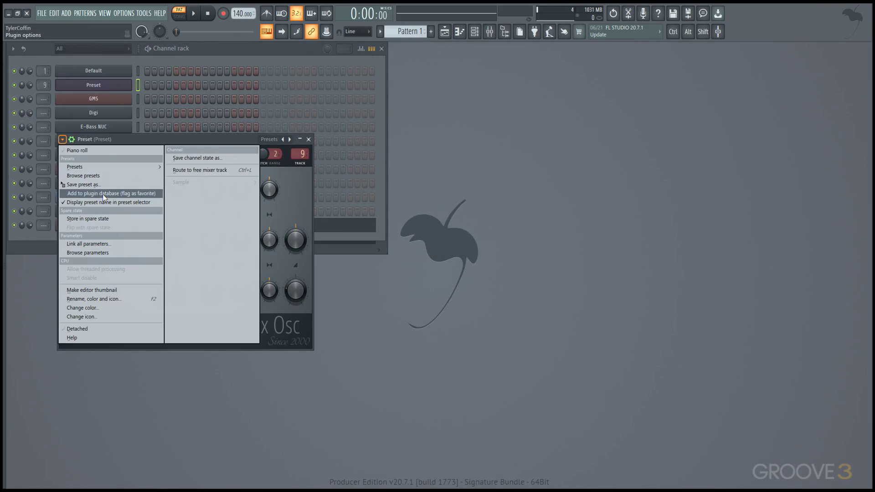
key("Escape")
left_click(309, 140)
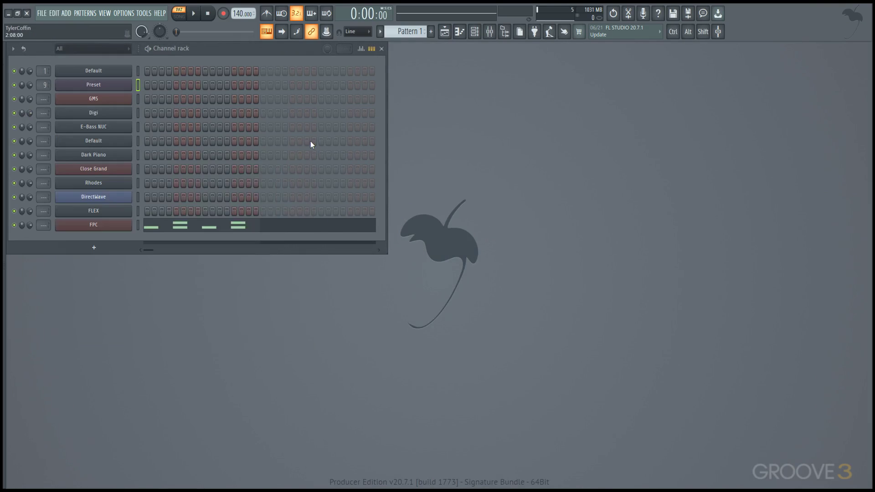